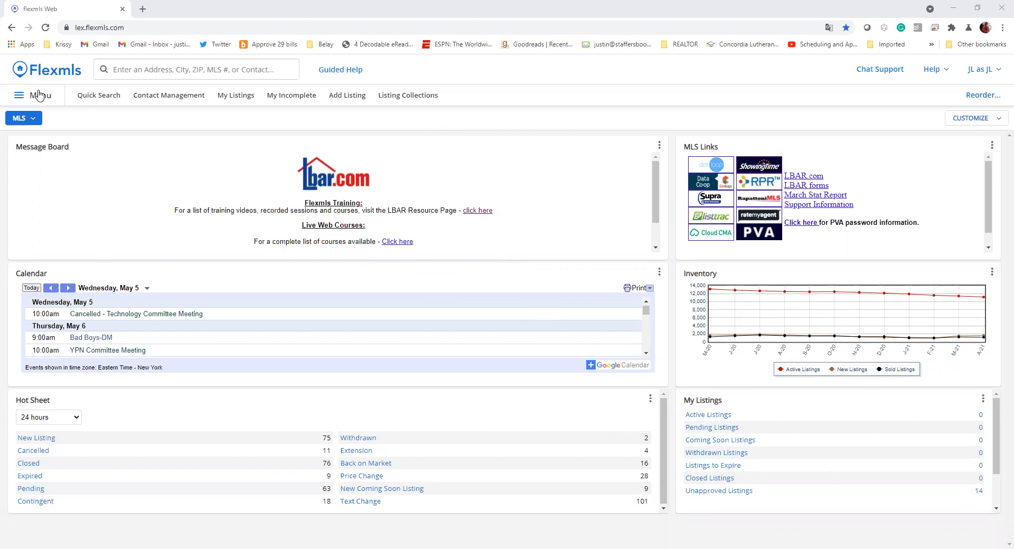
- Look over the menu's Statistics section, then bring up the account-switching panel
{"action": "left_click", "coordinate": [39, 95]}
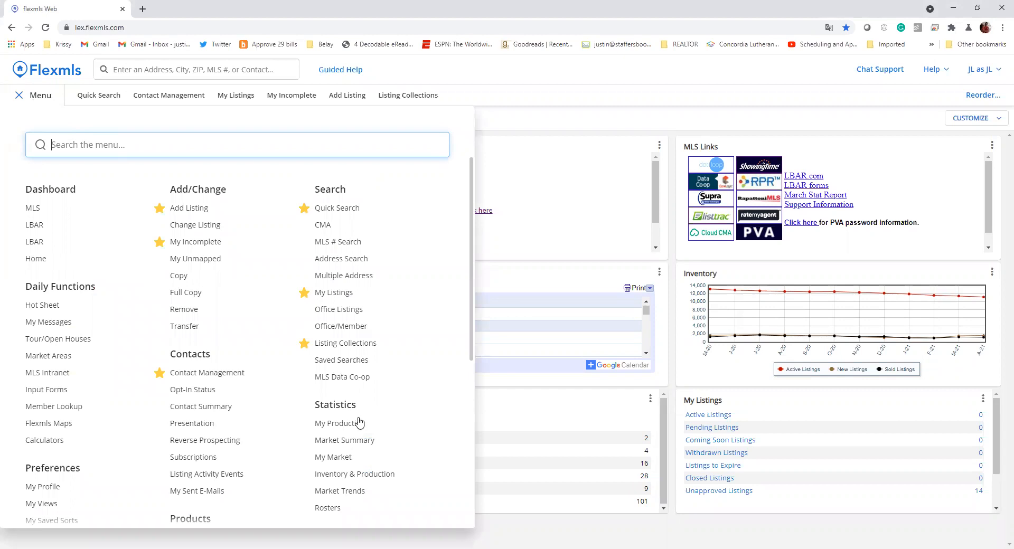
{"action": "scroll", "coordinate": [365, 378], "scroll_direction": "down", "scroll_amount": 1}
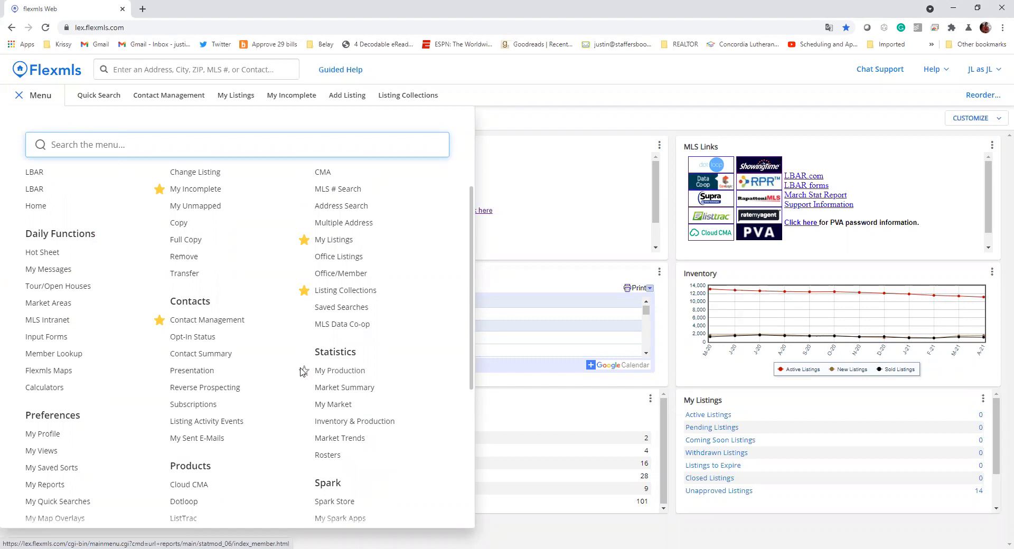
{"action": "left_click", "coordinate": [982, 69]}
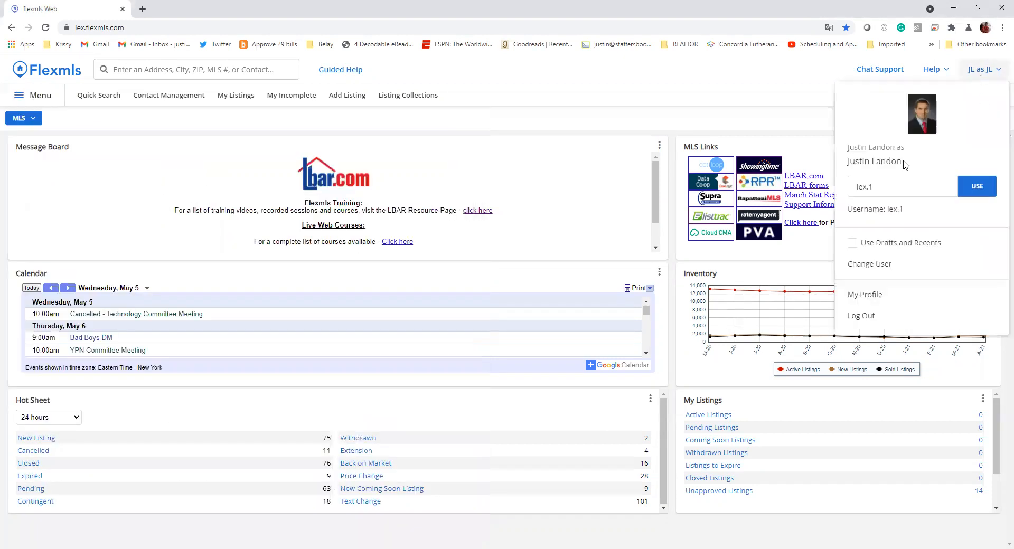
- Search the member directory for the target agent by name to find their member number
{"action": "left_click", "coordinate": [899, 185]}
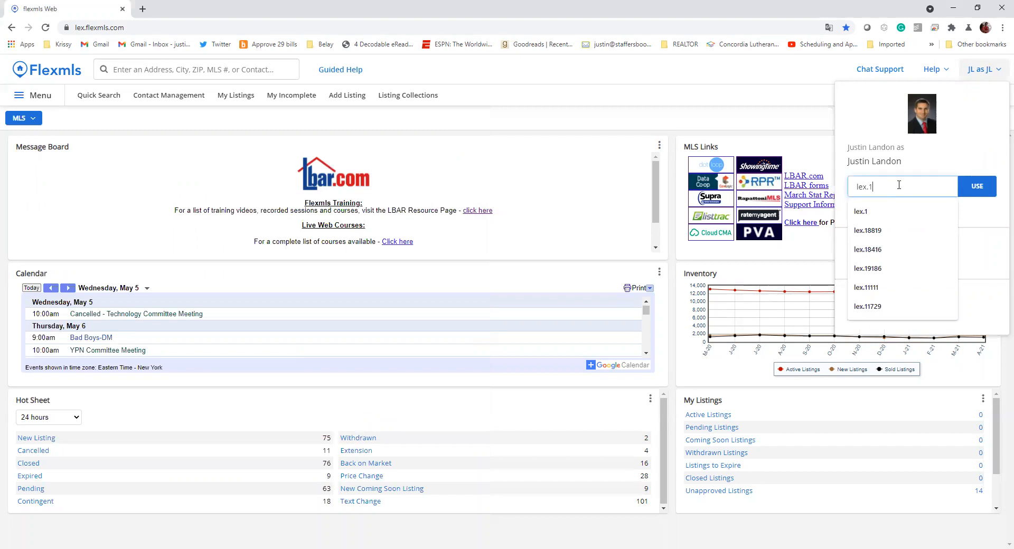
{"action": "key", "text": "BackSpace"}
{"action": "left_click", "coordinate": [149, 67]}
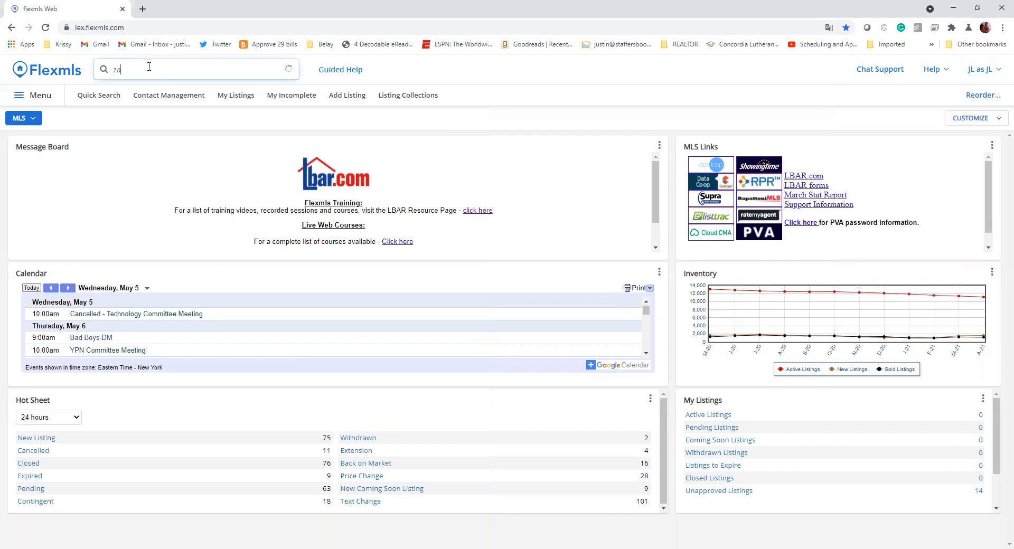
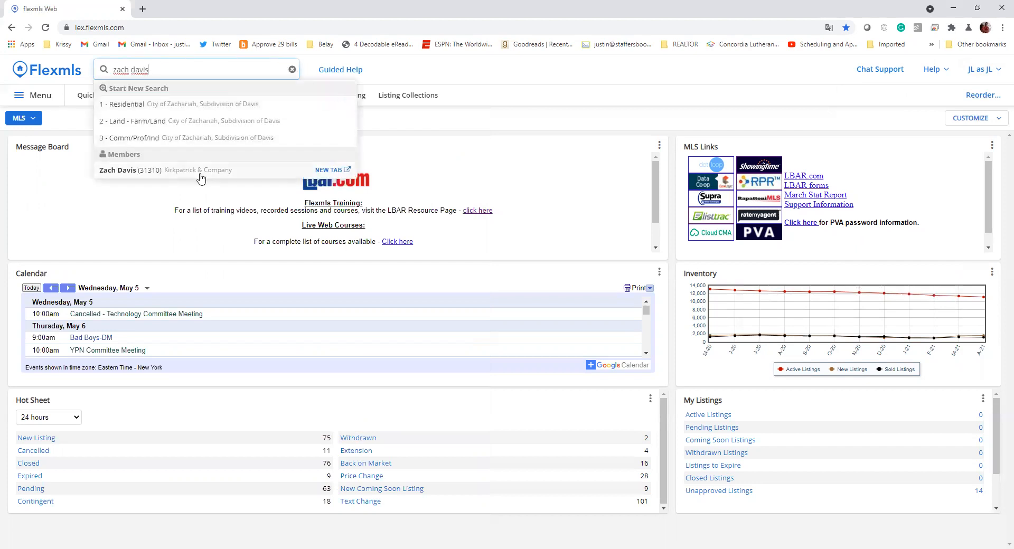
- Enter the agent's member login ID in the switch-user field and log in as them
{"action": "left_click", "coordinate": [980, 71]}
{"action": "left_click", "coordinate": [910, 187]}
{"action": "left_click", "coordinate": [910, 187]}
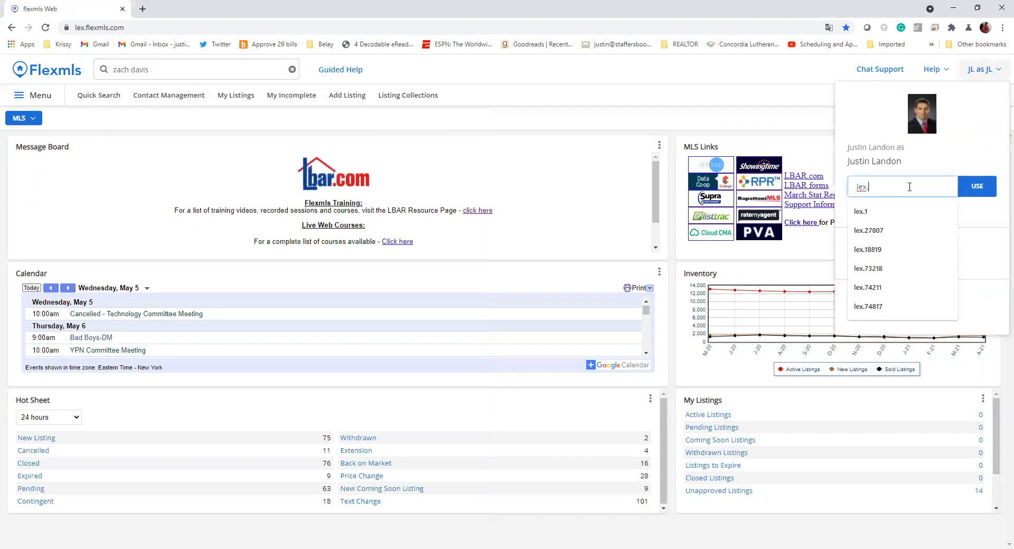
{"action": "type", "text": "31310"}
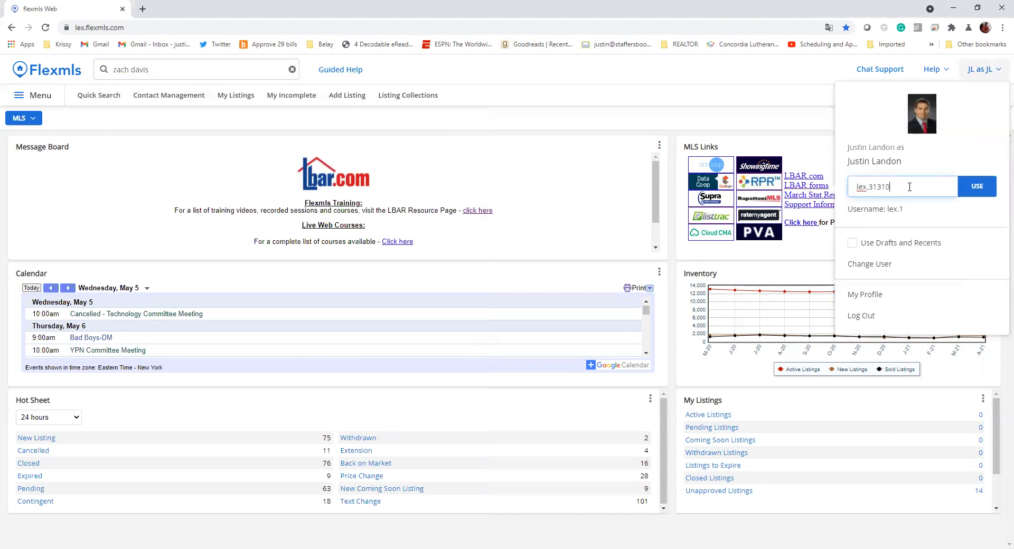
{"action": "key", "text": "Return"}
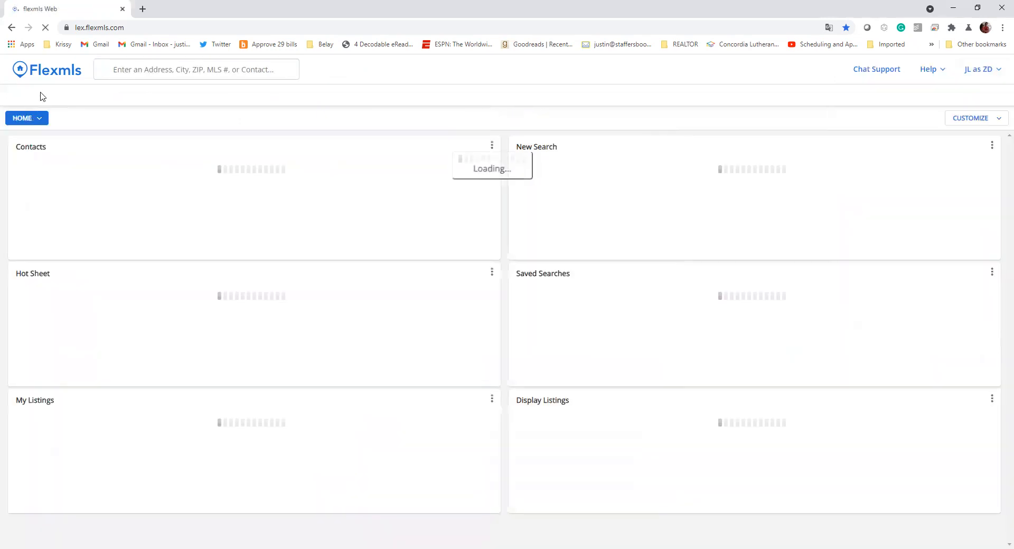
- Show the agent's My Production Report as the Member YTD Report and check the Advanced options
{"action": "left_click", "coordinate": [33, 96]}
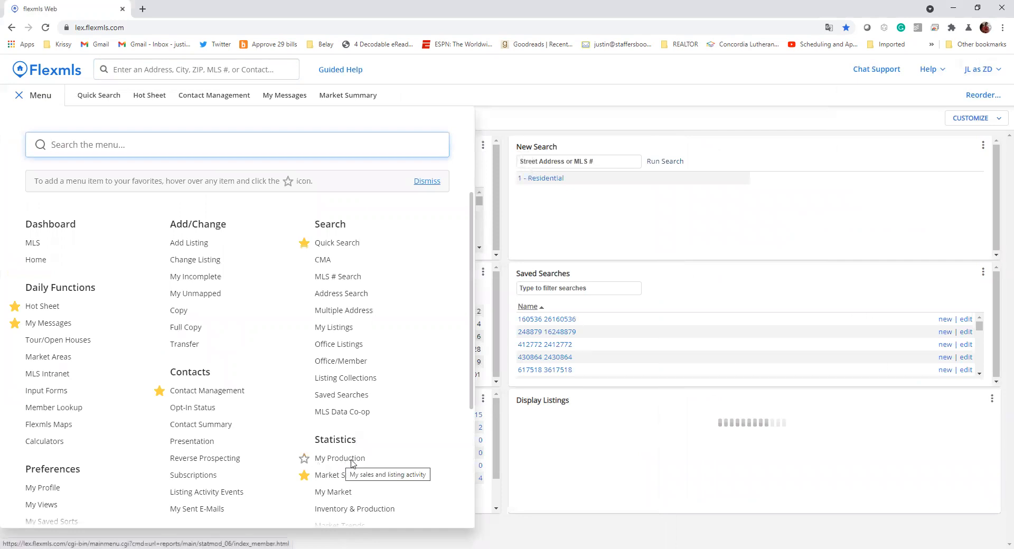
{"action": "left_click", "coordinate": [340, 459]}
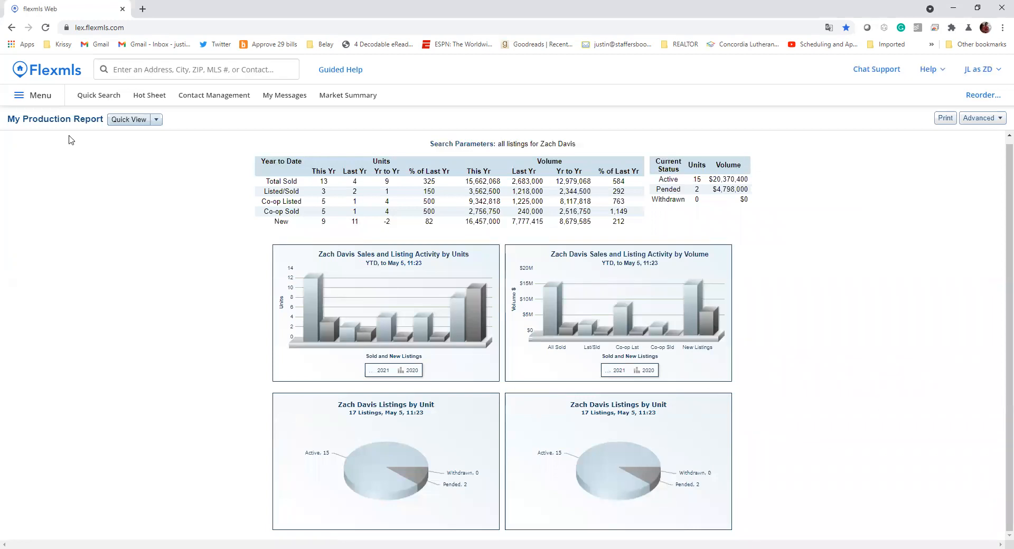
{"action": "left_click", "coordinate": [156, 120]}
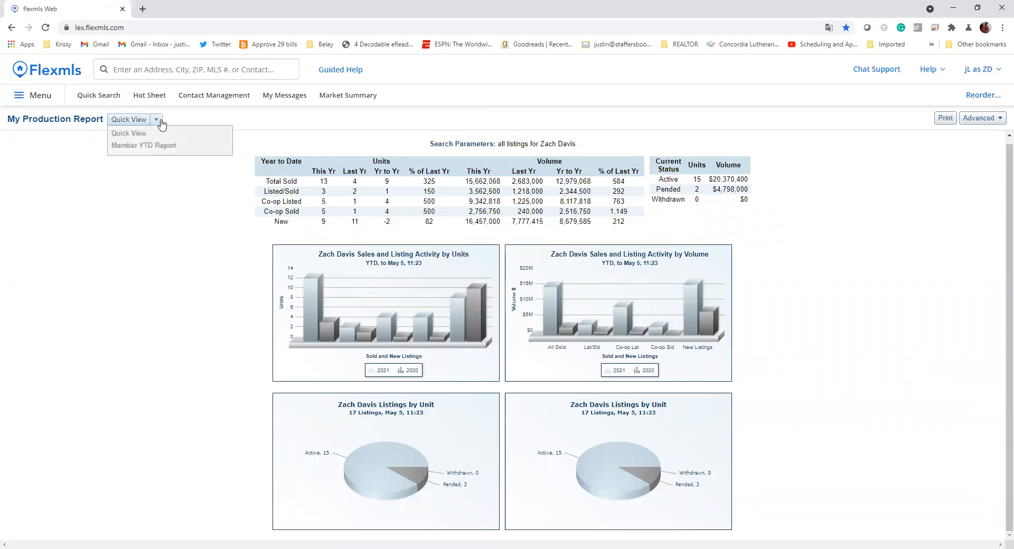
{"action": "left_click", "coordinate": [154, 148]}
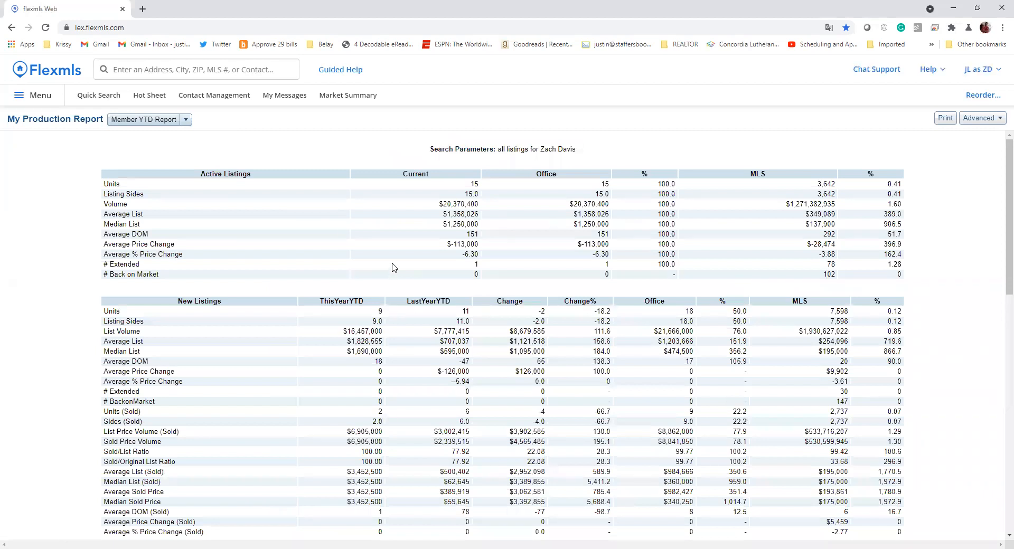
{"action": "scroll", "coordinate": [397, 285], "scroll_direction": "down", "scroll_amount": 10}
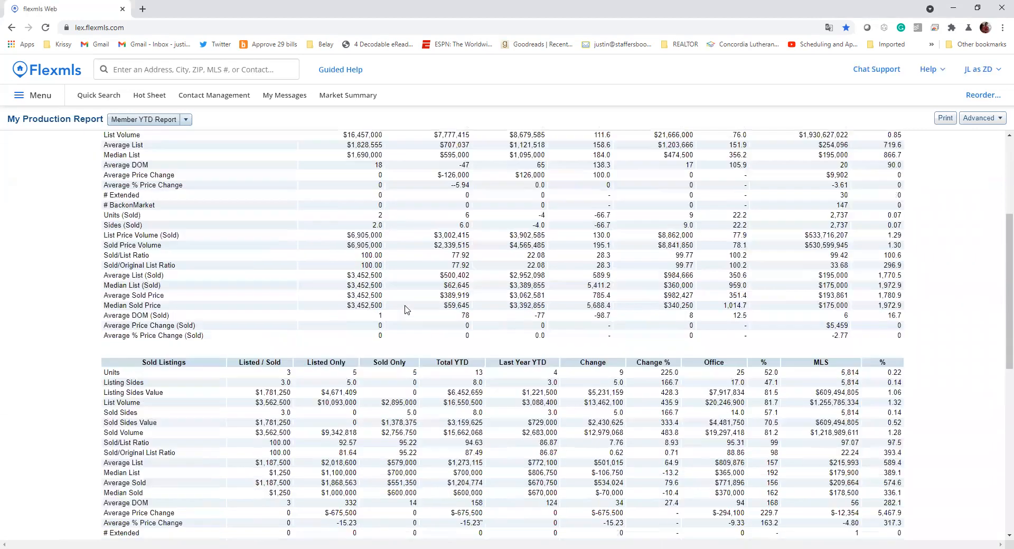
{"action": "scroll", "coordinate": [400, 309], "scroll_direction": "down", "scroll_amount": 2}
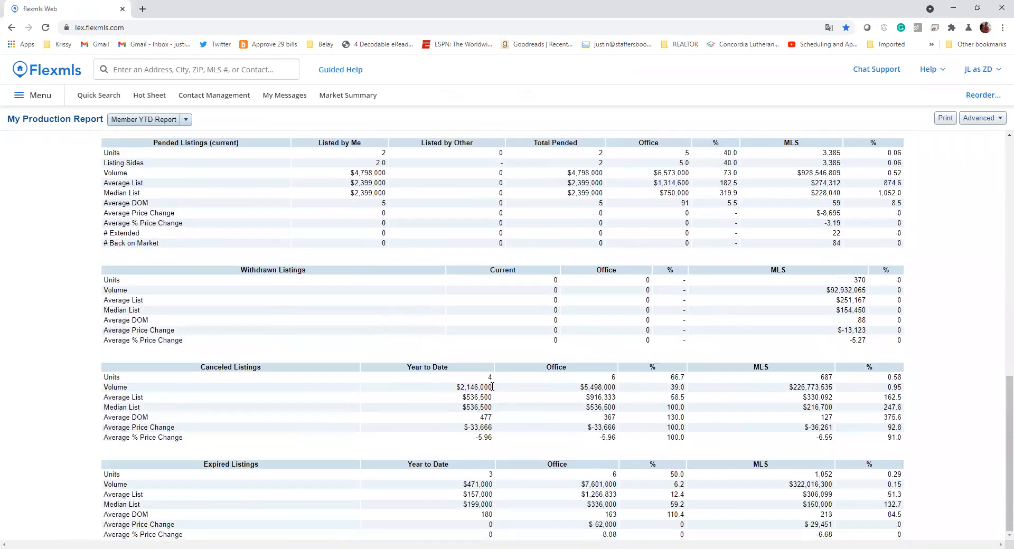
{"action": "scroll", "coordinate": [468, 359], "scroll_direction": "up", "scroll_amount": 12}
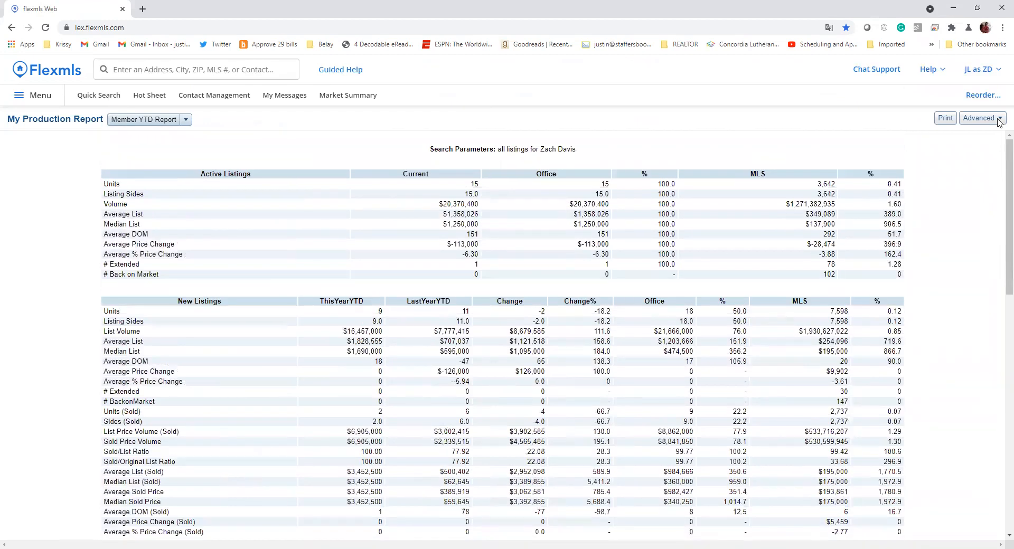
{"action": "left_click", "coordinate": [1000, 120]}
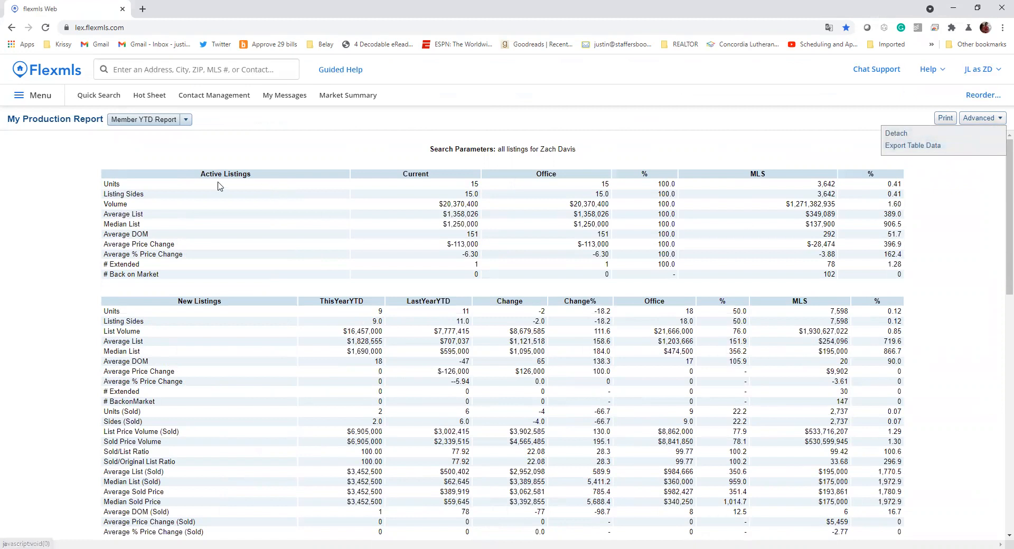
- Switch the session back to your own user account
{"action": "left_click", "coordinate": [983, 70]}
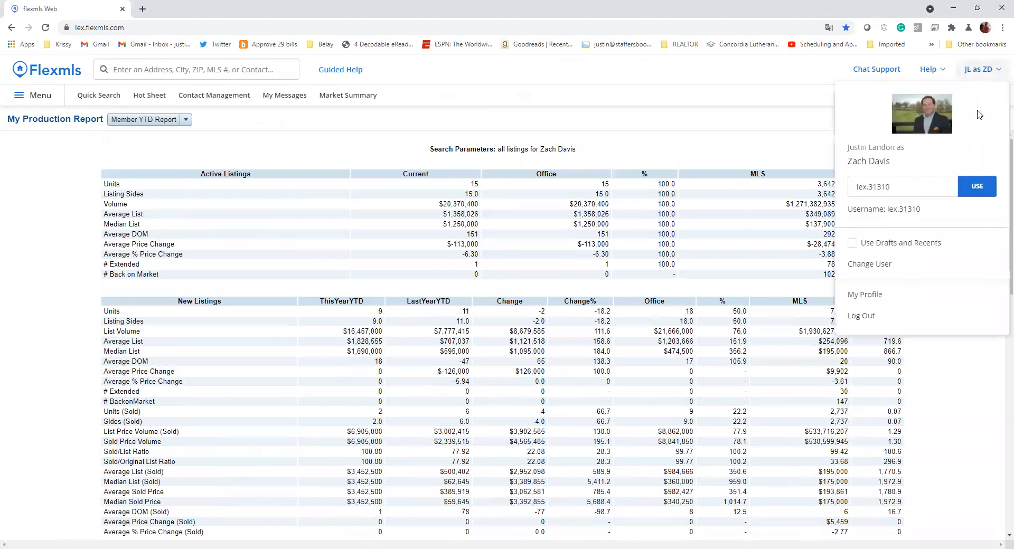
{"action": "left_click", "coordinate": [875, 188]}
{"action": "key", "text": "BackSpace"}
{"action": "key", "text": "BackSpace"}
{"action": "key", "text": "BackSpace"}
{"action": "key", "text": "BackSpace"}
{"action": "key", "text": "BackSpace"}
{"action": "type", "text": "1"}
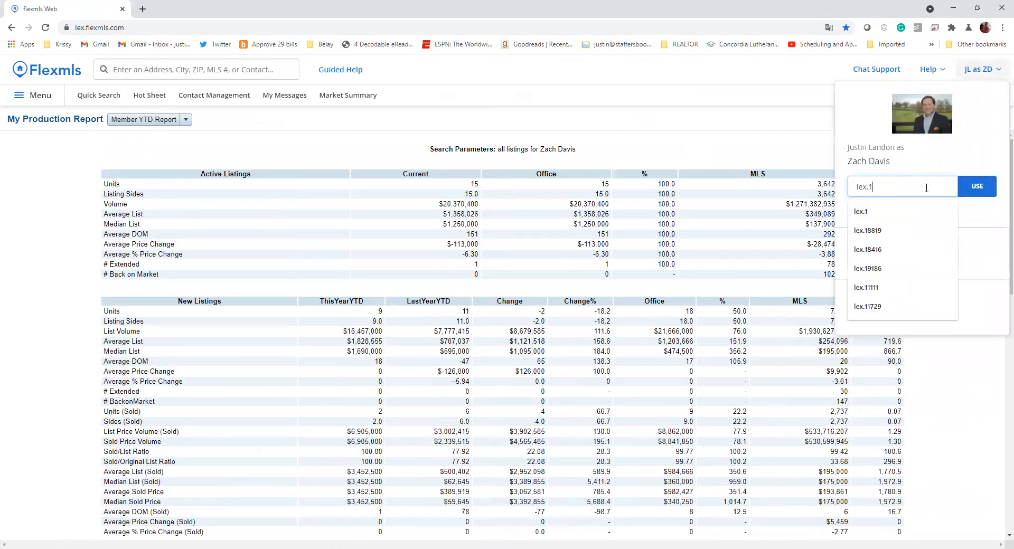
{"action": "key", "text": "Return"}
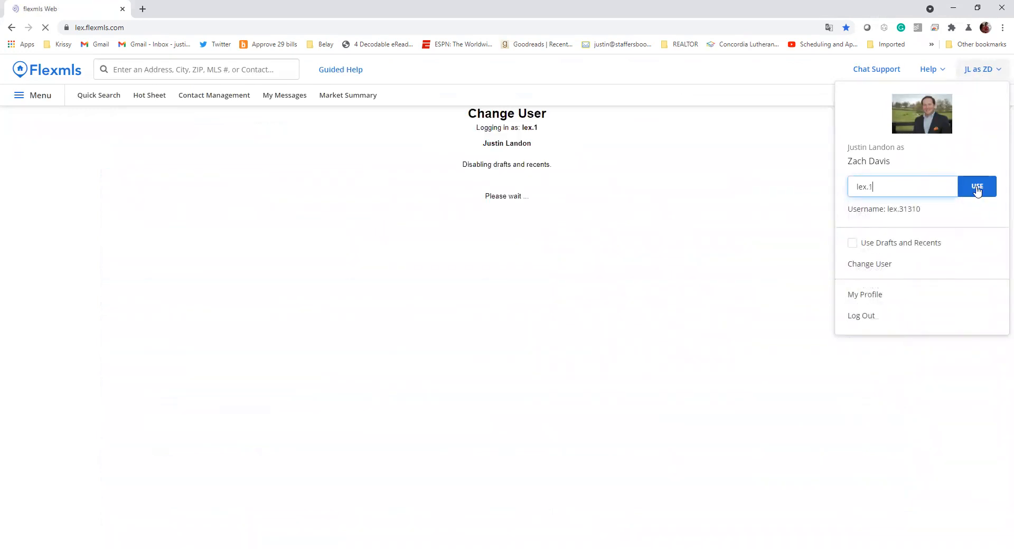
- View your own My Production Report as the Member YTD Report
{"action": "left_click", "coordinate": [31, 95]}
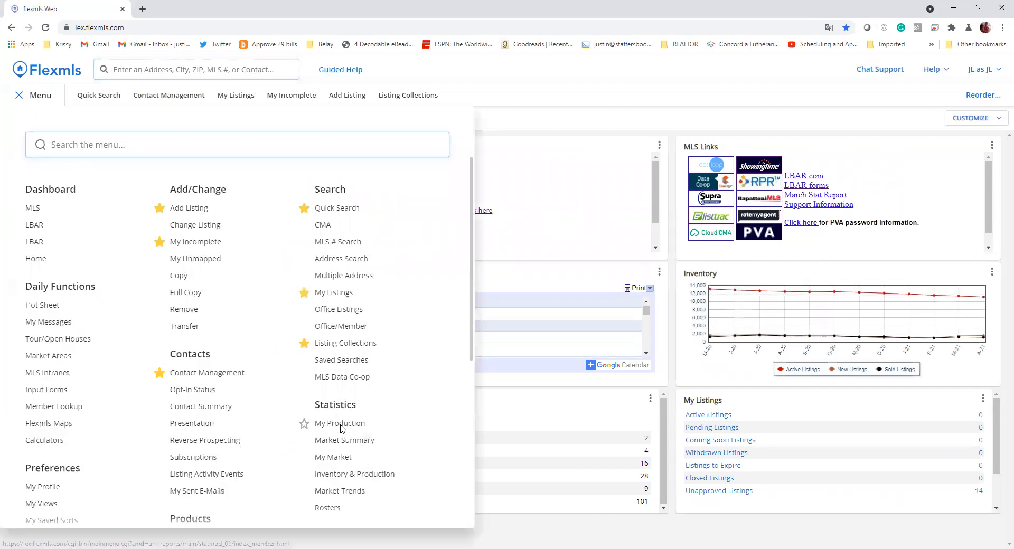
{"action": "left_click", "coordinate": [340, 423]}
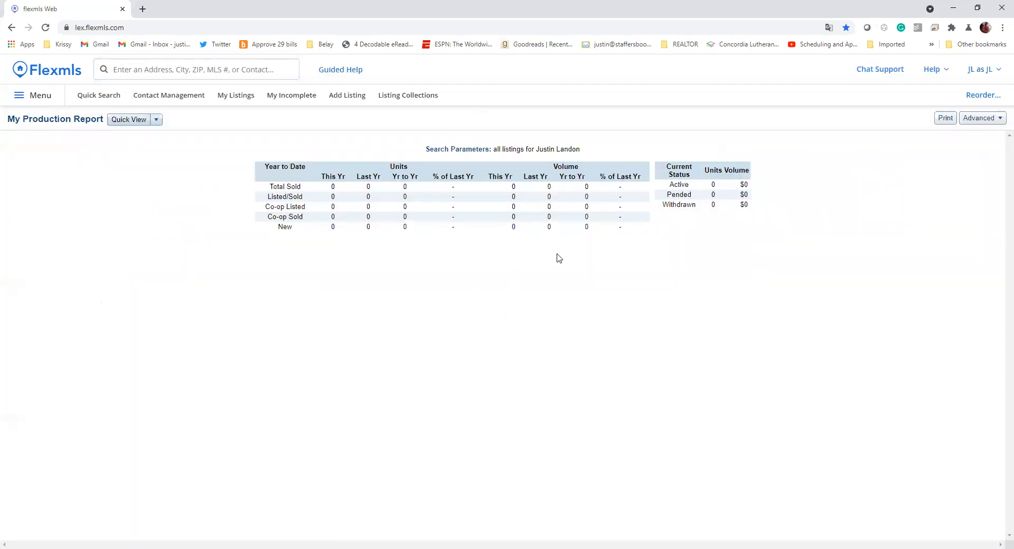
{"action": "left_click", "coordinate": [157, 119]}
{"action": "left_click", "coordinate": [150, 144]}
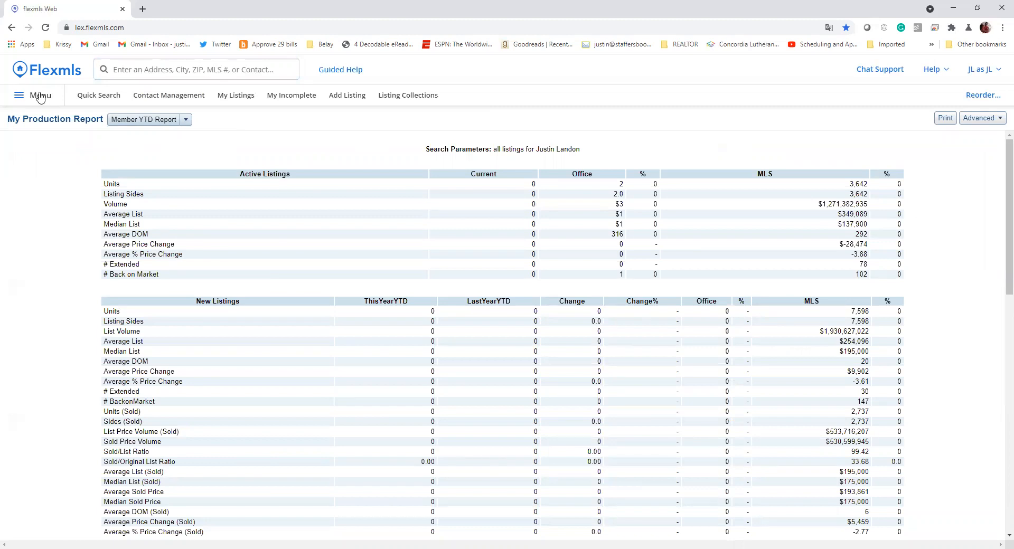
{"action": "left_click", "coordinate": [40, 96]}
{"action": "scroll", "coordinate": [354, 436], "scroll_direction": "down", "scroll_amount": 1}
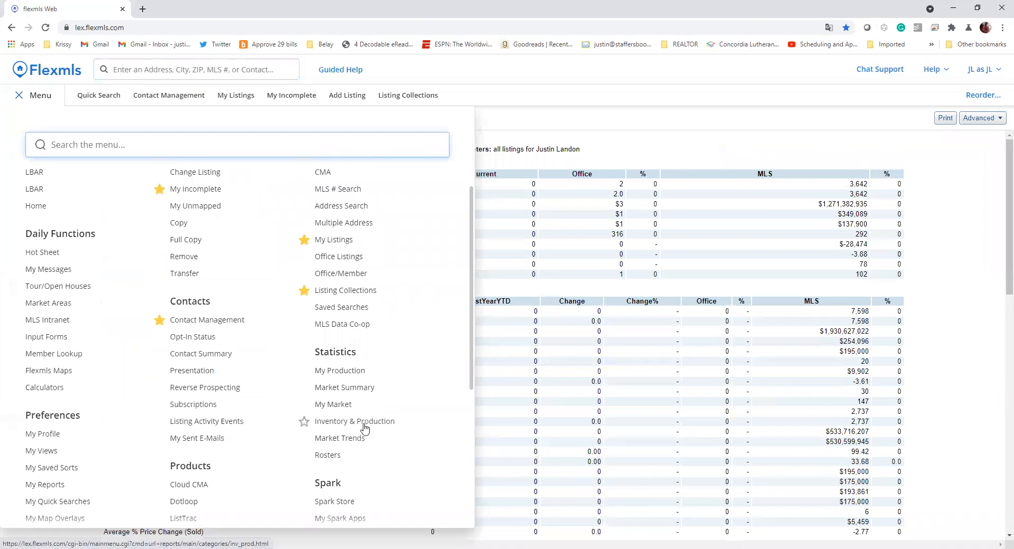
- Browse the Inventory & Production reports list and start the Saturation Analysis report
{"action": "left_click", "coordinate": [373, 429]}
{"action": "scroll", "coordinate": [74, 220], "scroll_direction": "down", "scroll_amount": 5}
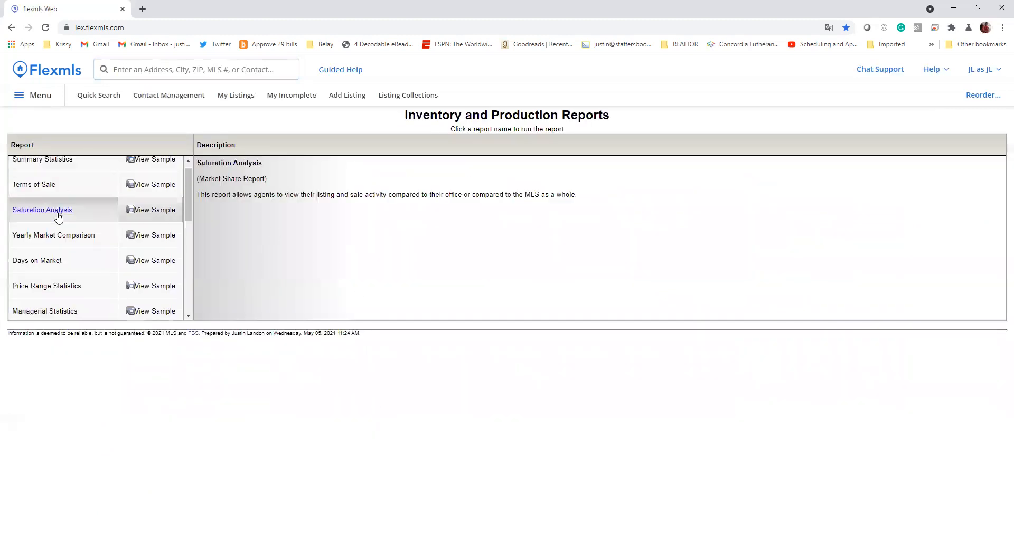
{"action": "scroll", "coordinate": [90, 249], "scroll_direction": "down", "scroll_amount": 2}
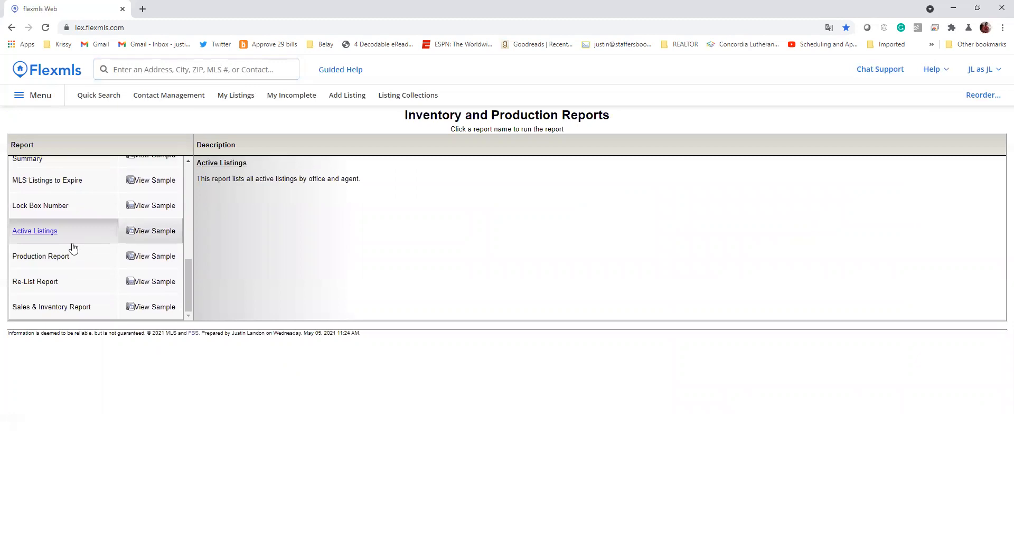
{"action": "scroll", "coordinate": [66, 296], "scroll_direction": "up", "scroll_amount": 5}
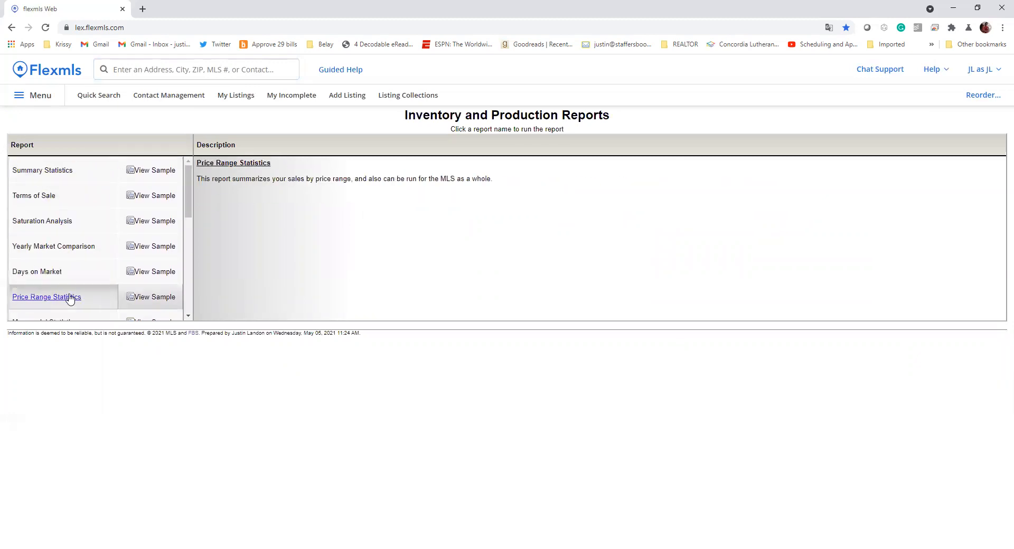
{"action": "scroll", "coordinate": [66, 285], "scroll_direction": "down", "scroll_amount": 5}
{"action": "scroll", "coordinate": [67, 264], "scroll_direction": "down", "scroll_amount": 1}
{"action": "scroll", "coordinate": [68, 264], "scroll_direction": "up", "scroll_amount": 6}
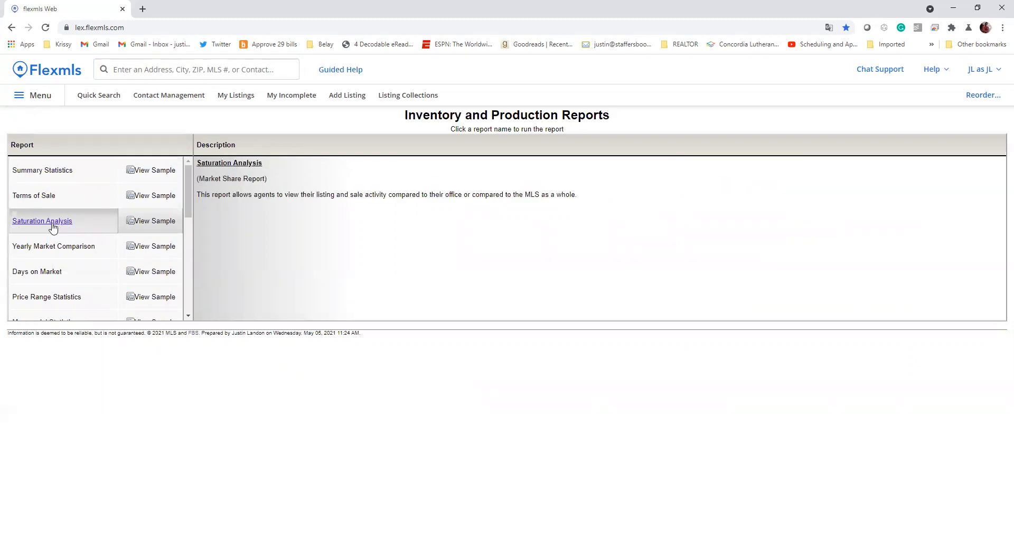
{"action": "left_click_drag", "start_coordinate": [122, 228], "coordinate": [183, 227]}
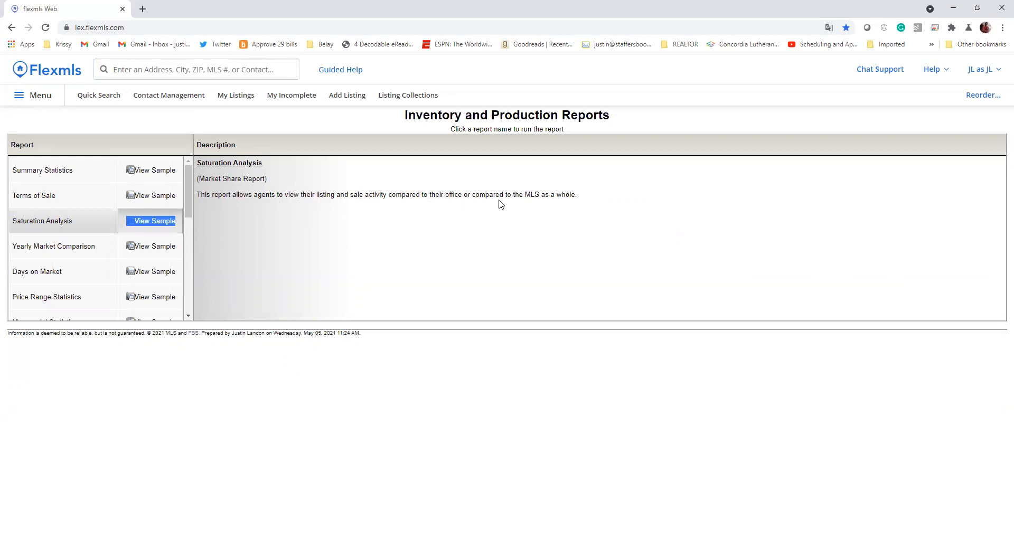
{"action": "left_click", "coordinate": [57, 223]}
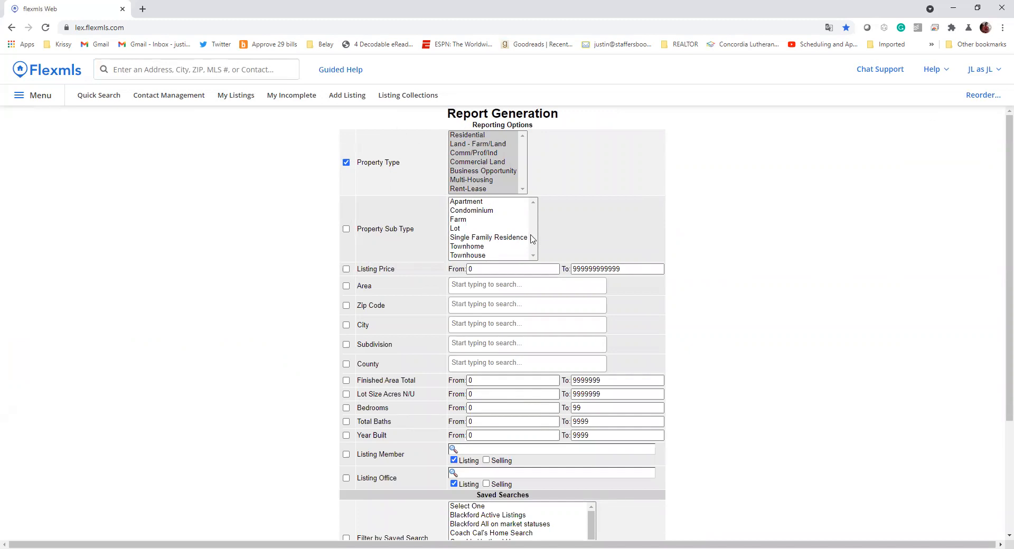
- Compare by Market Share with a begin date of 01/01/2021 and continue
{"action": "scroll", "coordinate": [418, 240], "scroll_direction": "down", "scroll_amount": 3}
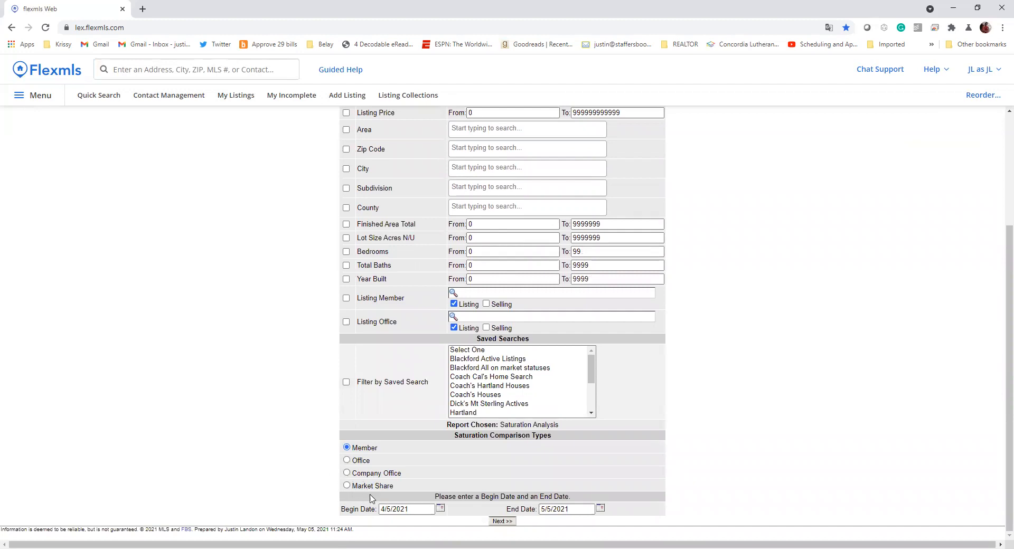
{"action": "left_click", "coordinate": [365, 486]}
{"action": "double_click", "coordinate": [417, 511]}
{"action": "key", "text": "BackSpace"}
{"action": "key", "text": "BackSpace"}
{"action": "key", "text": "BackSpace"}
{"action": "key", "text": "BackSpace"}
{"action": "key", "text": "BackSpace"}
{"action": "type", "text": "01/01"}
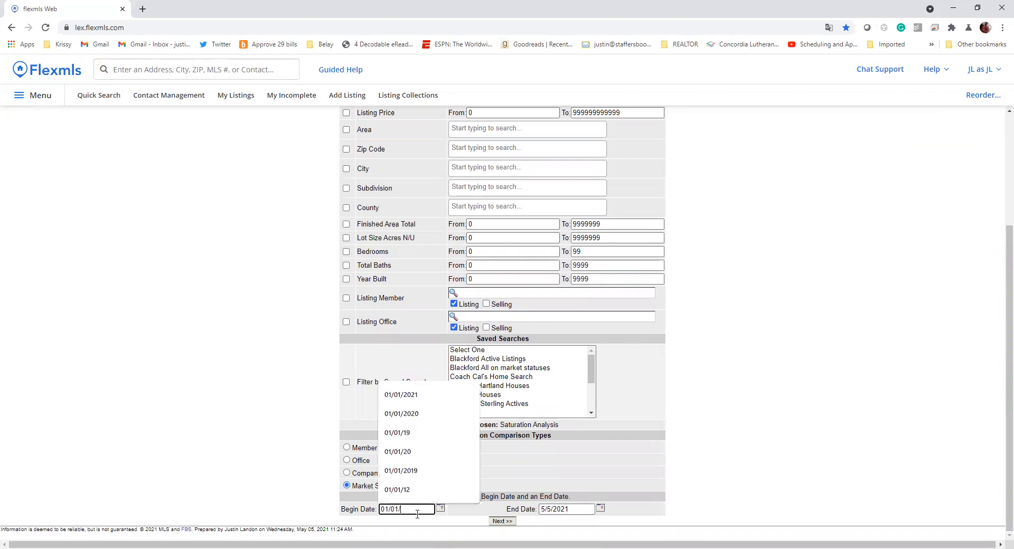
{"action": "type", "text": "/2021"}
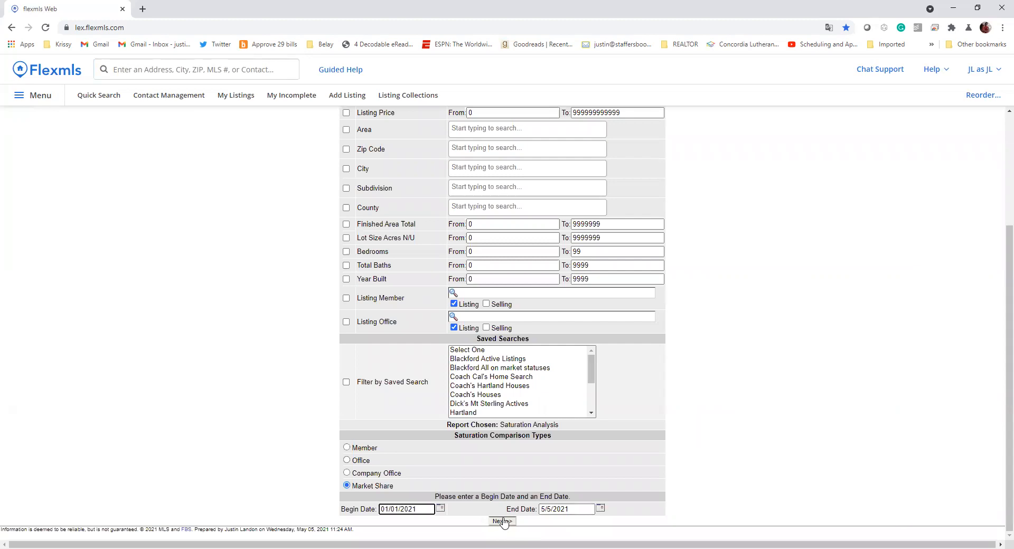
{"action": "left_click", "coordinate": [504, 522]}
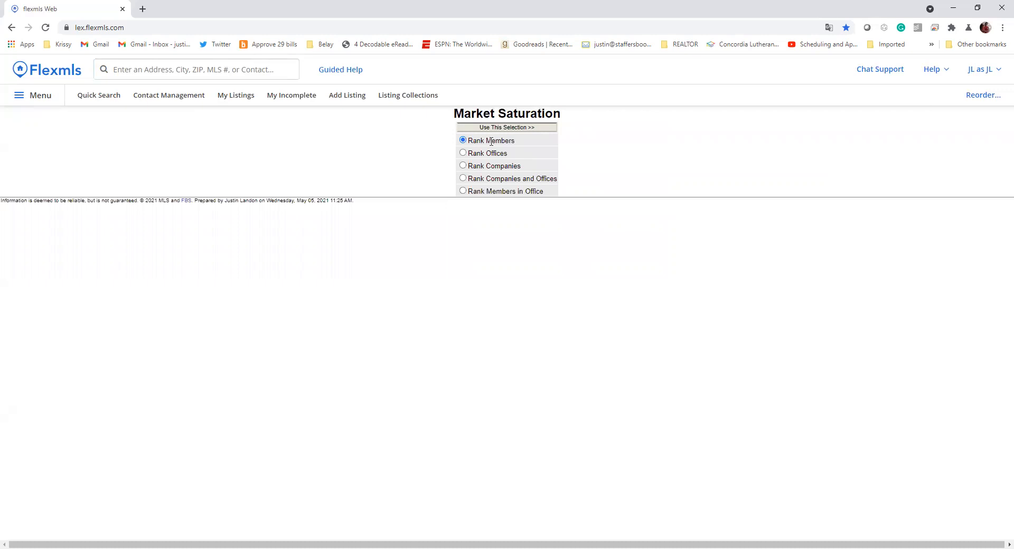
- Rank by members, calculating Dollar Volume for Sold listings by Listing or Selling Members
{"action": "left_click", "coordinate": [496, 127]}
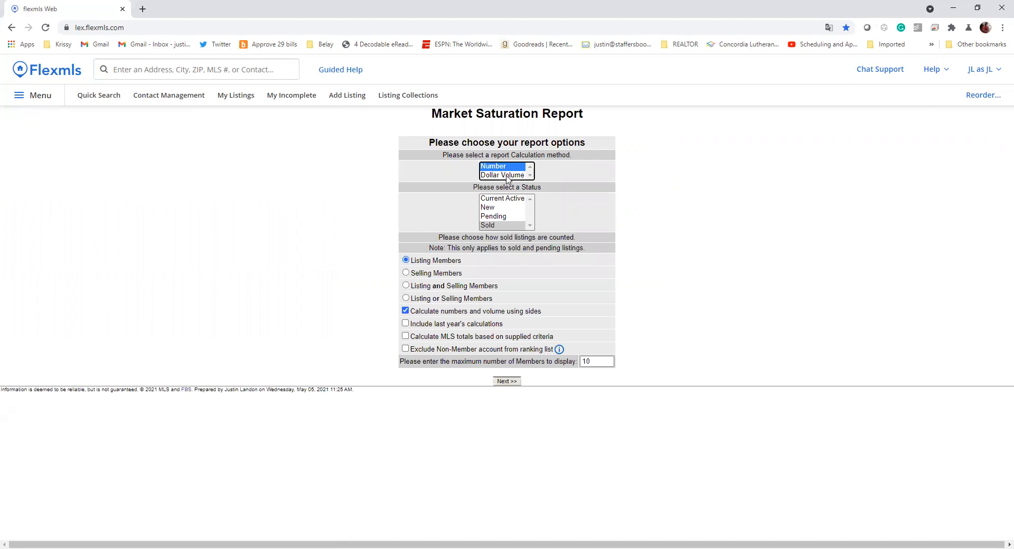
{"action": "left_click", "coordinate": [507, 175]}
{"action": "left_click", "coordinate": [498, 226]}
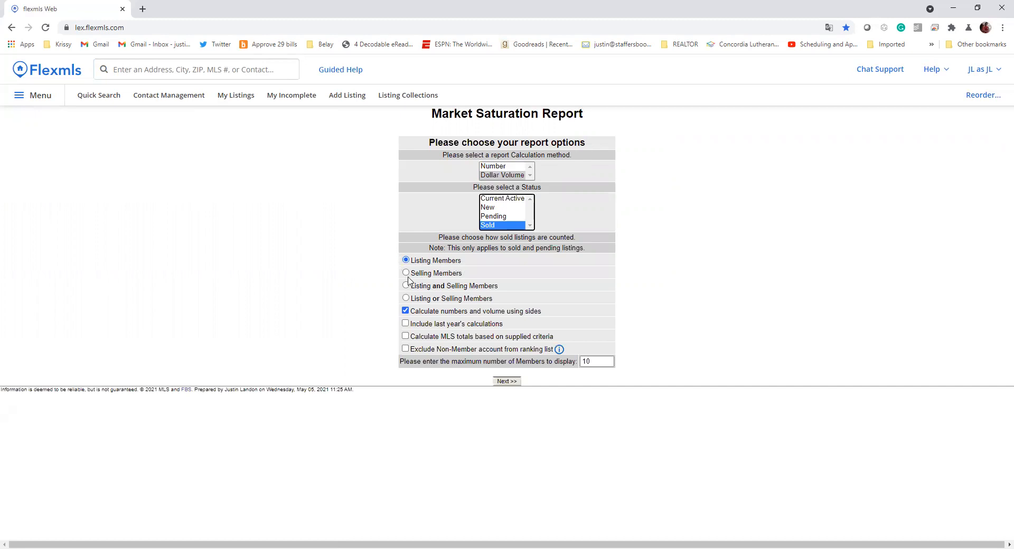
{"action": "left_click", "coordinate": [417, 274]}
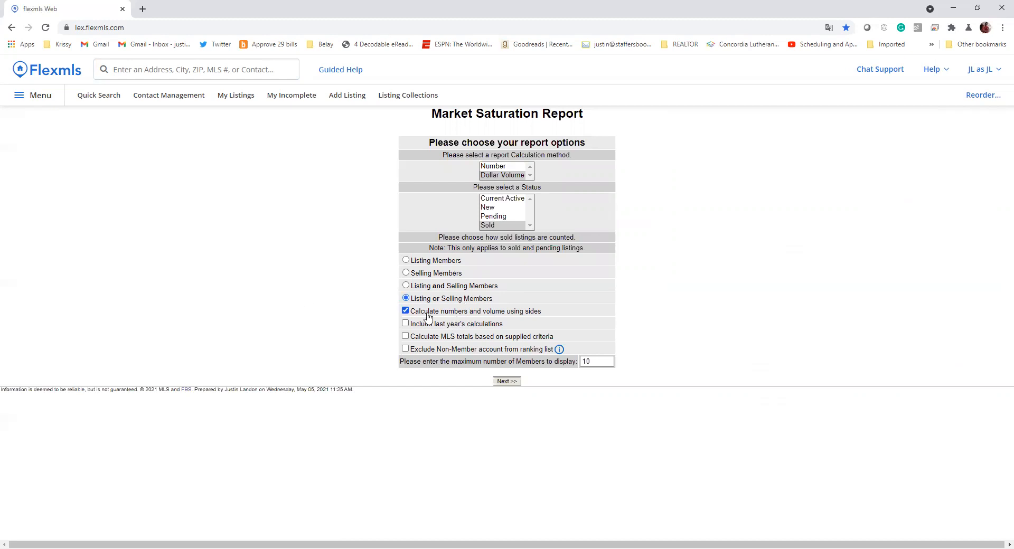
- Keep calculating by sides, include last year's calculations, cap at 100 members, and generate
{"action": "left_click_drag", "start_coordinate": [492, 315], "coordinate": [512, 316]}
{"action": "left_click", "coordinate": [520, 315]}
{"action": "left_click", "coordinate": [527, 312]}
{"action": "left_click", "coordinate": [489, 314]}
{"action": "left_click_drag", "start_coordinate": [434, 312], "coordinate": [430, 313]}
{"action": "left_click", "coordinate": [406, 311]}
{"action": "left_click", "coordinate": [424, 325]}
{"action": "left_click", "coordinate": [601, 362]}
{"action": "type", "text": "0"}
{"action": "left_click", "coordinate": [647, 362]}
{"action": "left_click", "coordinate": [506, 381]}
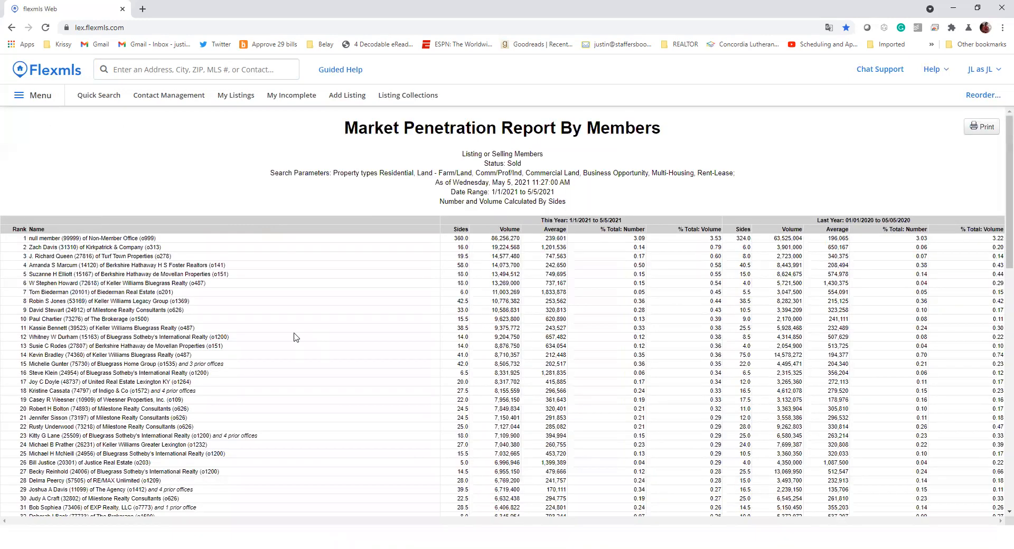
- Review the members ranked by 2021 sold volume alongside the 2020 comparison figures
{"action": "scroll", "coordinate": [401, 242], "scroll_direction": "down", "scroll_amount": 10}
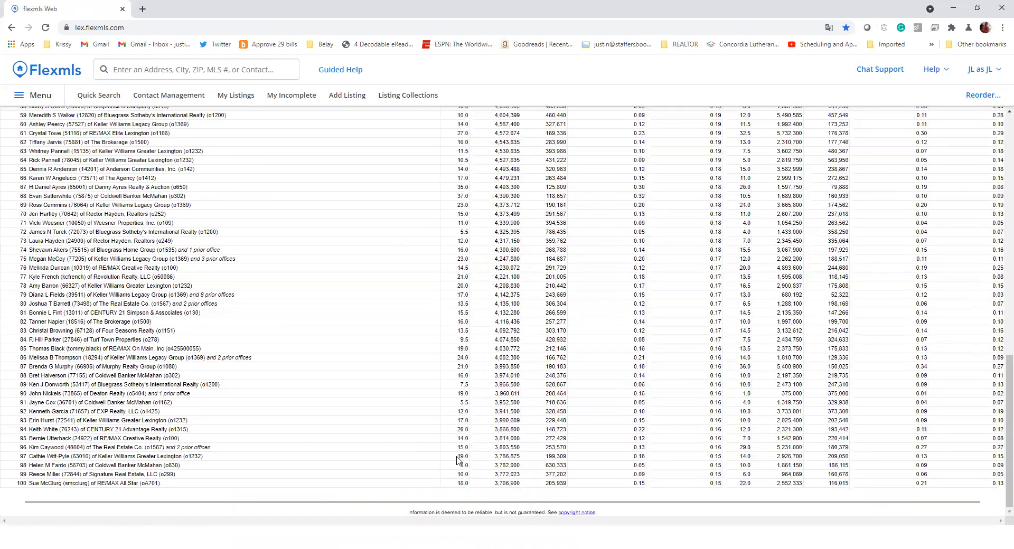
{"action": "scroll", "coordinate": [484, 476], "scroll_direction": "up", "scroll_amount": 10}
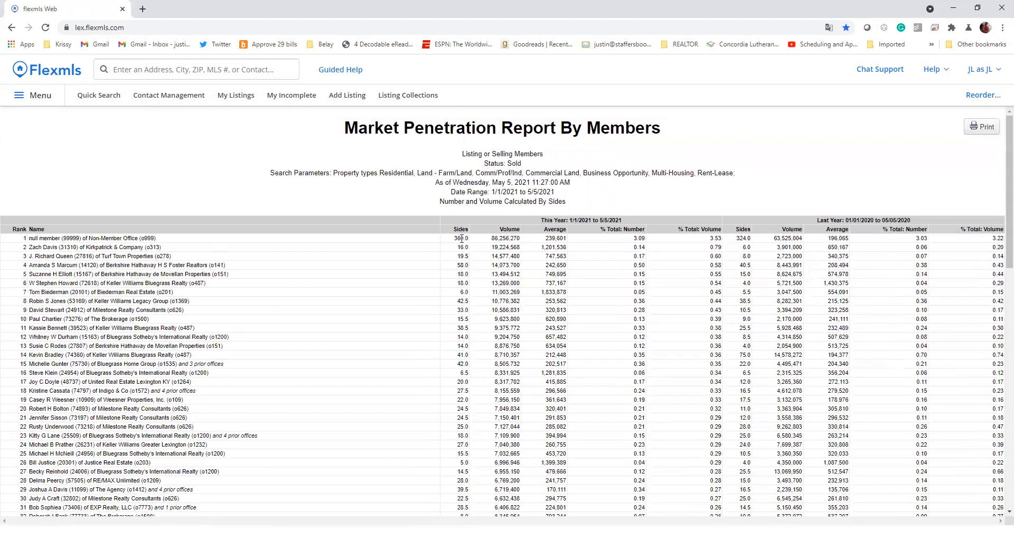
{"action": "left_click_drag", "start_coordinate": [495, 257], "coordinate": [515, 447]}
{"action": "left_click", "coordinate": [516, 285]}
{"action": "scroll", "coordinate": [705, 332], "scroll_direction": "down", "scroll_amount": 15}
{"action": "scroll", "coordinate": [655, 312], "scroll_direction": "up", "scroll_amount": 15}
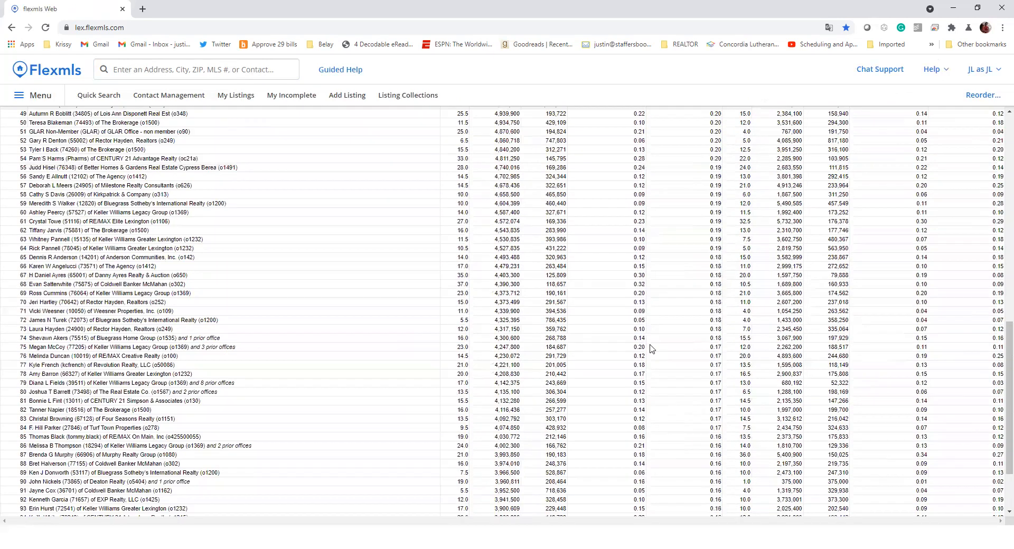
{"action": "scroll", "coordinate": [650, 305], "scroll_direction": "up", "scroll_amount": 1}
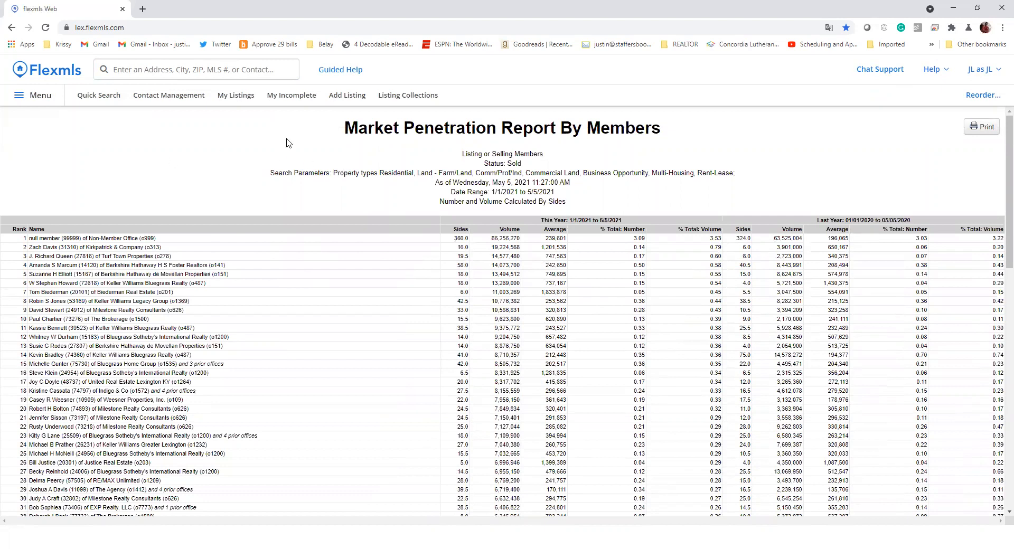
- Start an Inventory & Production Production Report with begin date 01/01/2021
{"action": "left_click", "coordinate": [38, 99]}
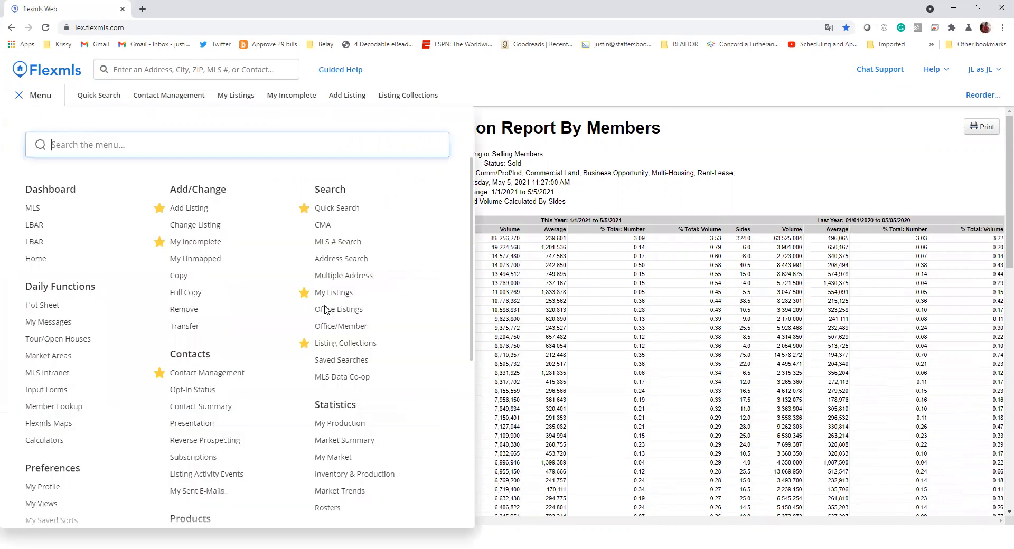
{"action": "scroll", "coordinate": [324, 309], "scroll_direction": "down", "scroll_amount": 2}
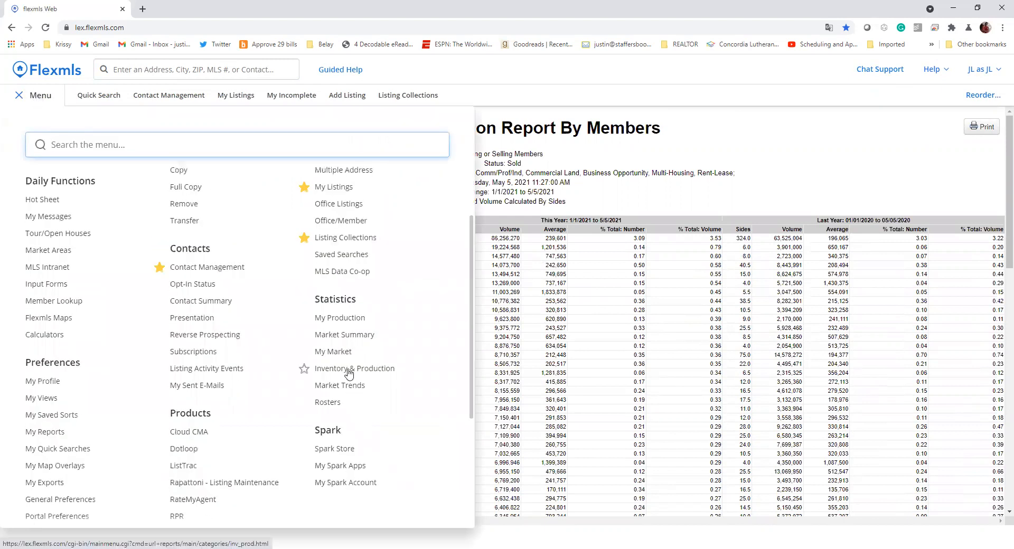
{"action": "left_click", "coordinate": [348, 370]}
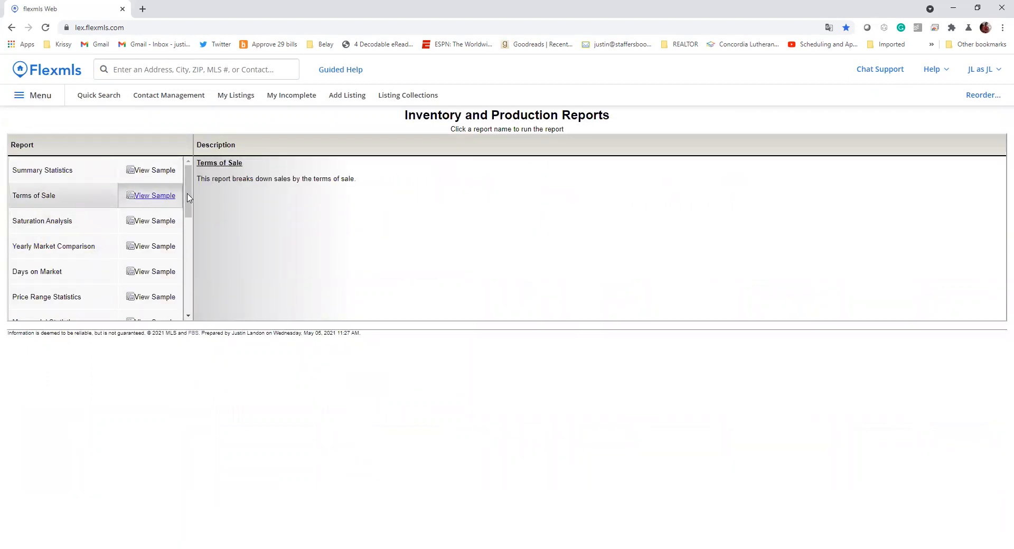
{"action": "left_click_drag", "start_coordinate": [188, 199], "coordinate": [189, 304]}
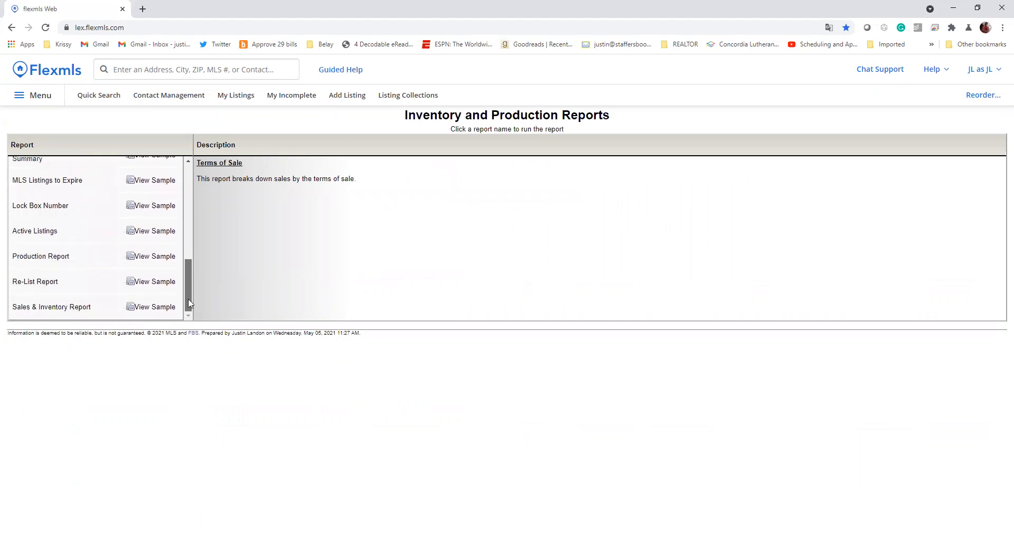
{"action": "left_click", "coordinate": [51, 261]}
{"action": "triple_click", "coordinate": [469, 166]}
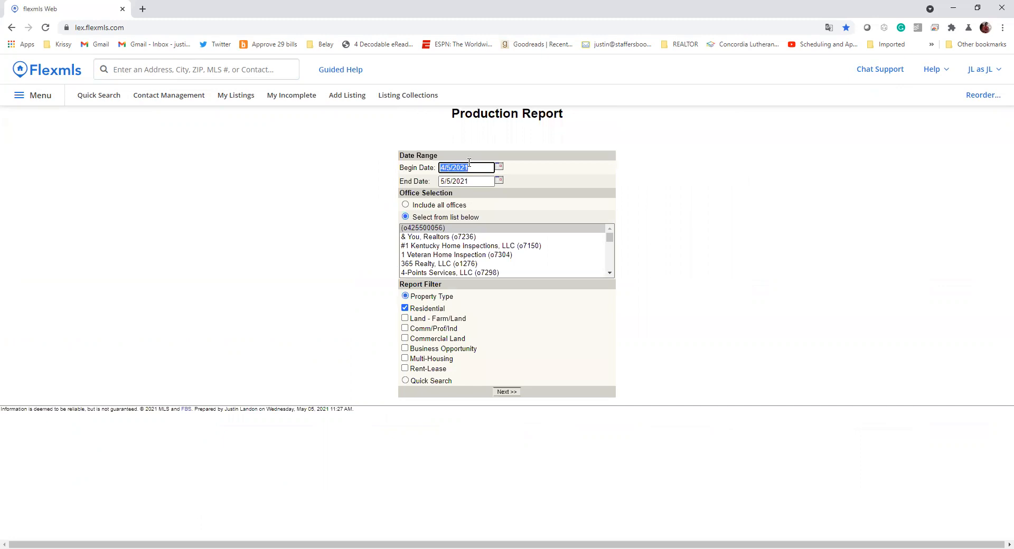
{"action": "type", "text": "01/01"}
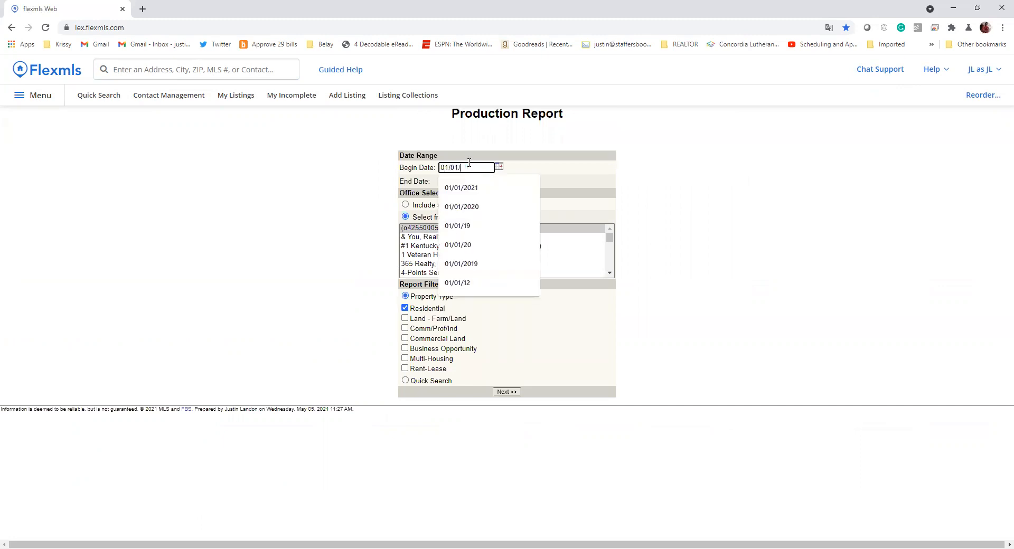
{"action": "type", "text": "/22"}
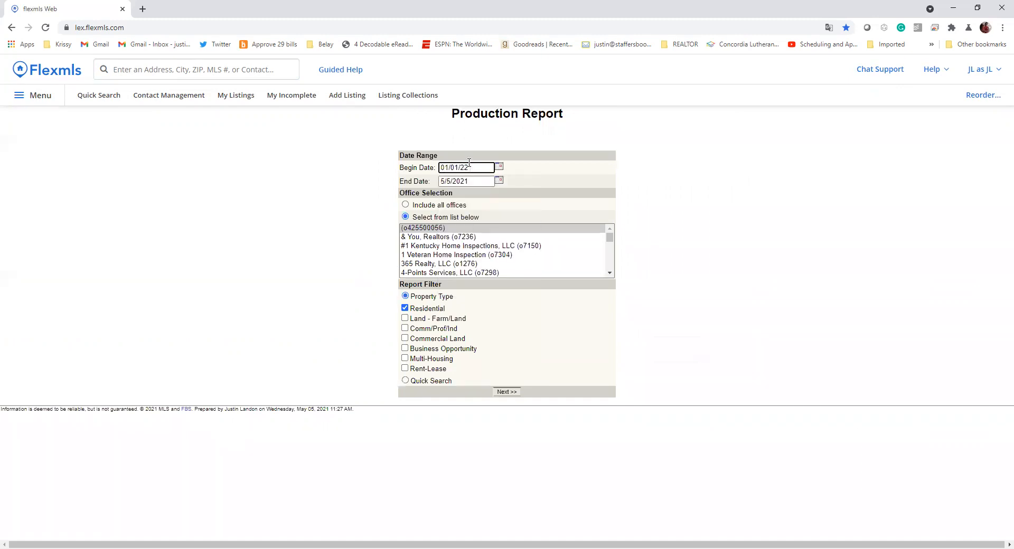
{"action": "key", "text": "BackSpace"}
{"action": "type", "text": "021"}
{"action": "left_click", "coordinate": [681, 232]}
- Select office Indigo & Co and include Land, Commercial, Business Opportunity, Multi-Housing and Rent-Lease property types
{"action": "left_click_drag", "start_coordinate": [610, 238], "coordinate": [609, 248]}
{"action": "left_click", "coordinate": [534, 268]}
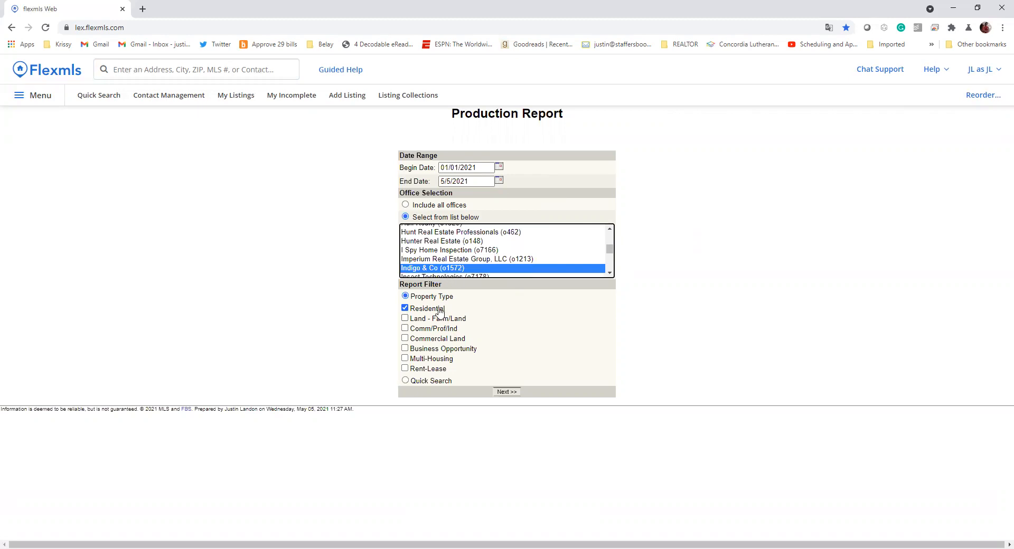
{"action": "left_click", "coordinate": [404, 318]}
{"action": "left_click", "coordinate": [404, 328]}
{"action": "left_click", "coordinate": [405, 338]}
{"action": "left_click", "coordinate": [404, 348]}
{"action": "left_click", "coordinate": [405, 358]}
{"action": "left_click", "coordinate": [405, 369]}
{"action": "left_click", "coordinate": [500, 396]}
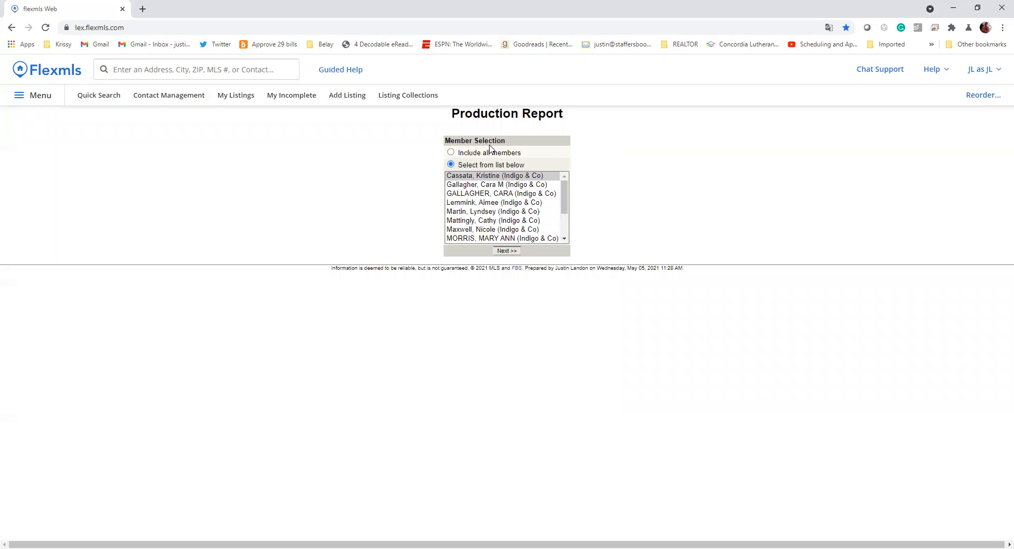
- Include all members of the office and generate the production report
{"action": "scroll", "coordinate": [492, 202], "scroll_direction": "down", "scroll_amount": 2}
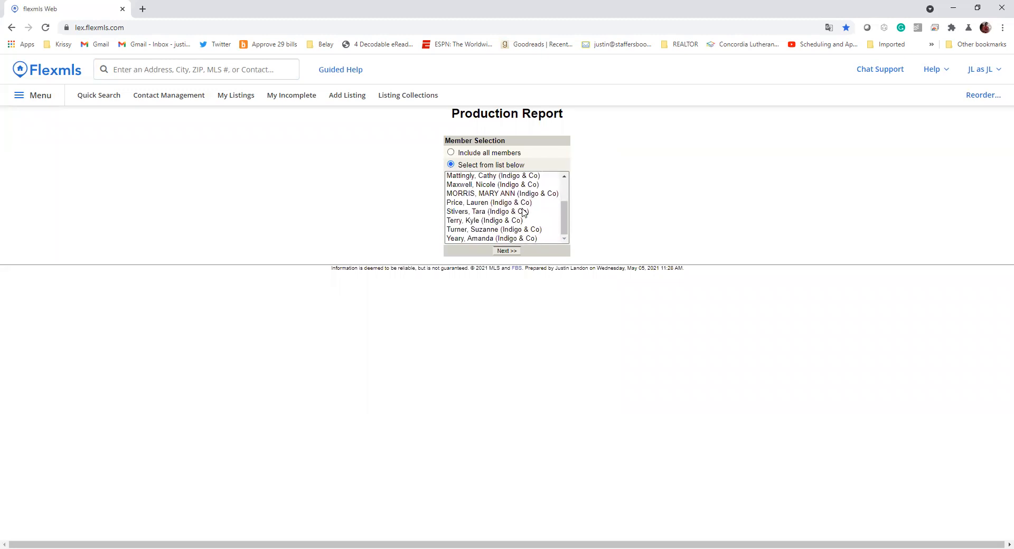
{"action": "scroll", "coordinate": [507, 225], "scroll_direction": "up", "scroll_amount": 2}
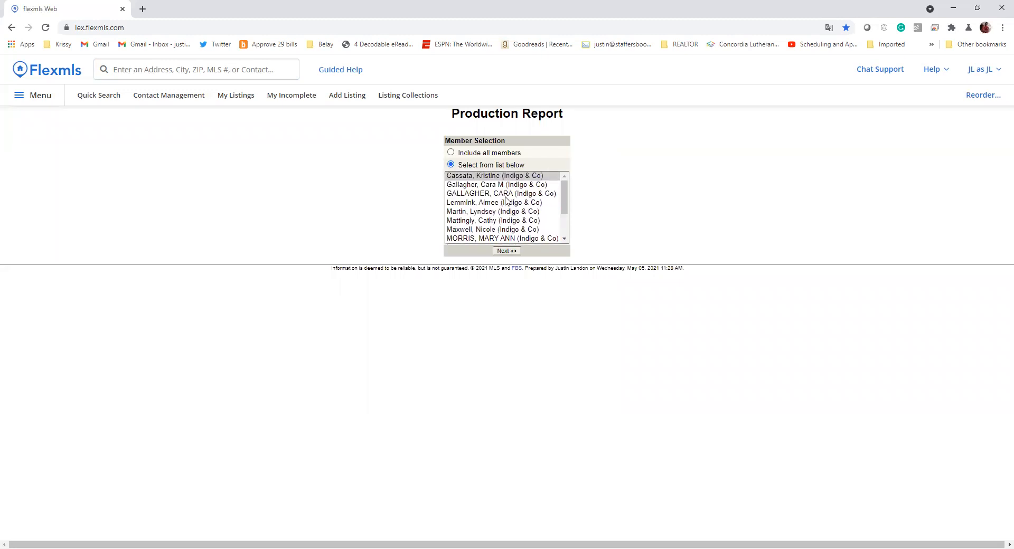
{"action": "left_click", "coordinate": [474, 153]}
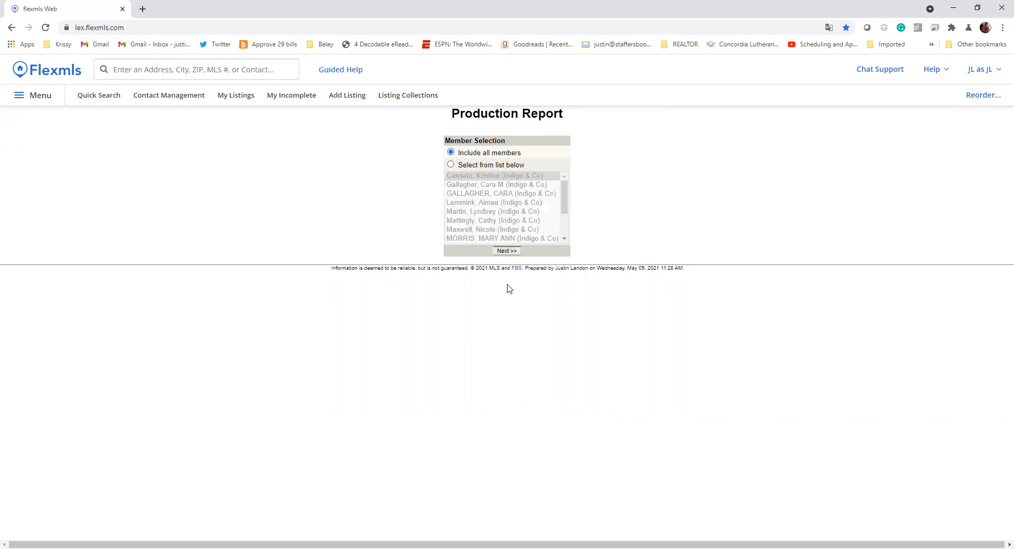
{"action": "left_click", "coordinate": [508, 251]}
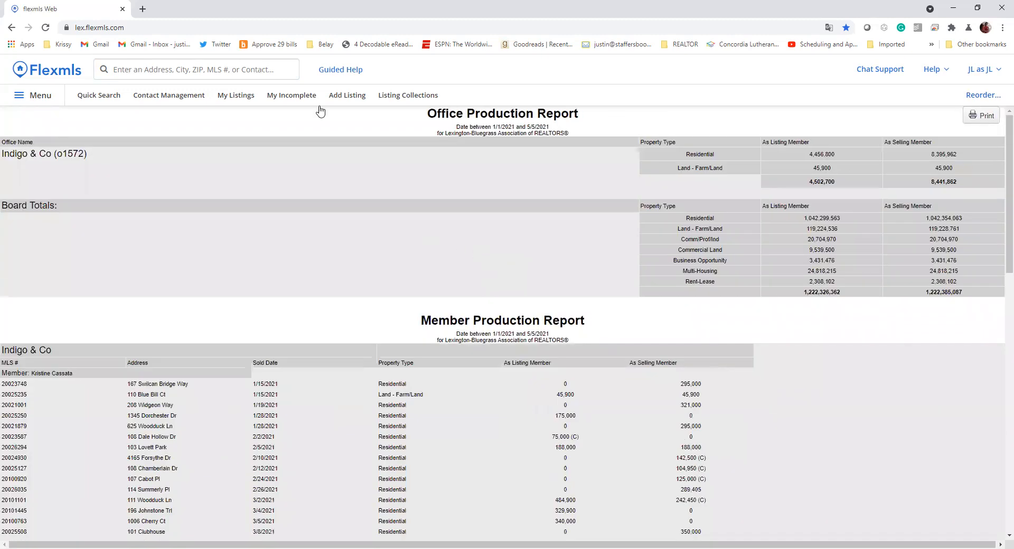
- Review the Indigo & Co member sales figures, including the first member's 7,281,705 grand total
{"action": "scroll", "coordinate": [690, 355], "scroll_direction": "down", "scroll_amount": 12}
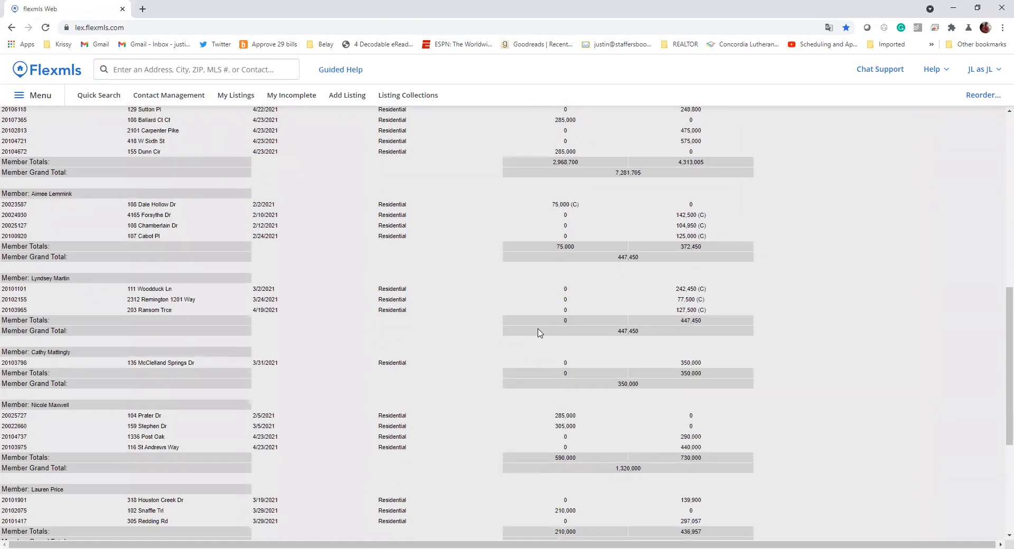
{"action": "scroll", "coordinate": [161, 273], "scroll_direction": "up", "scroll_amount": 7}
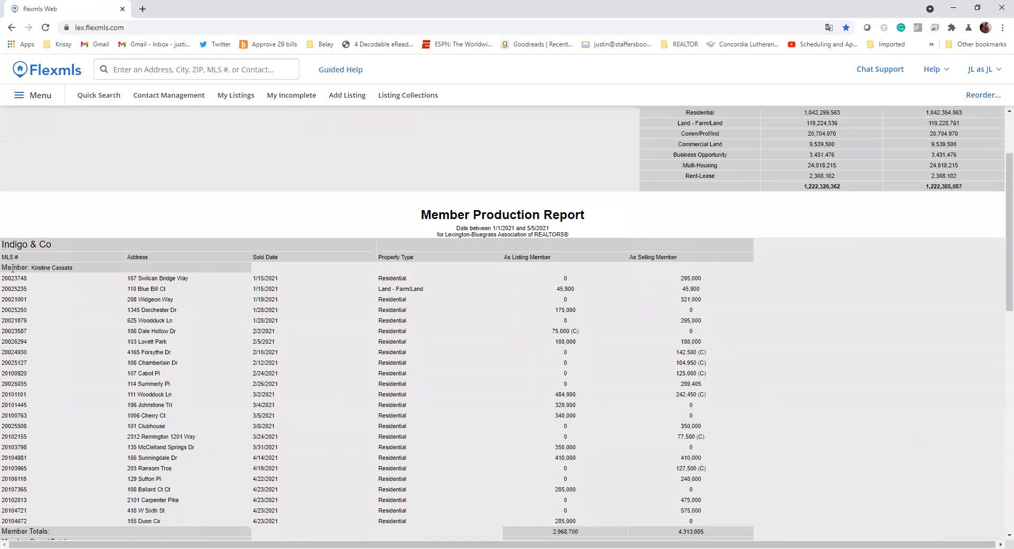
{"action": "left_click_drag", "start_coordinate": [12, 268], "coordinate": [79, 268]}
{"action": "left_click", "coordinate": [5, 290]}
{"action": "left_click_drag", "start_coordinate": [492, 228], "coordinate": [559, 231]}
{"action": "left_click", "coordinate": [562, 234]}
{"action": "scroll", "coordinate": [443, 323], "scroll_direction": "down", "scroll_amount": 3}
{"action": "scroll", "coordinate": [538, 262], "scroll_direction": "up", "scroll_amount": 3}
{"action": "scroll", "coordinate": [571, 327], "scroll_direction": "down", "scroll_amount": 2}
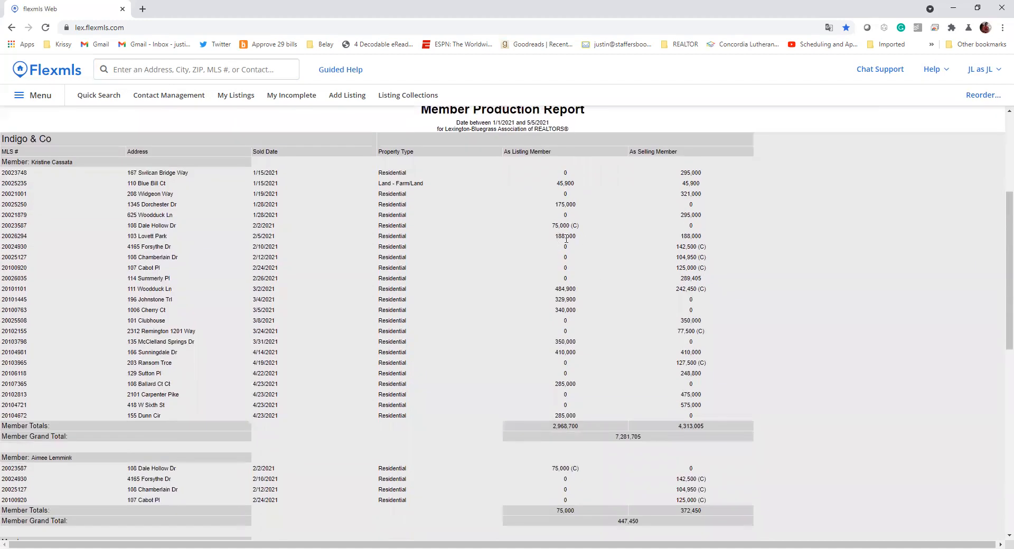
{"action": "left_click_drag", "start_coordinate": [714, 239], "coordinate": [555, 245]}
{"action": "left_click", "coordinate": [630, 431]}
{"action": "scroll", "coordinate": [354, 317], "scroll_direction": "up", "scroll_amount": 4}
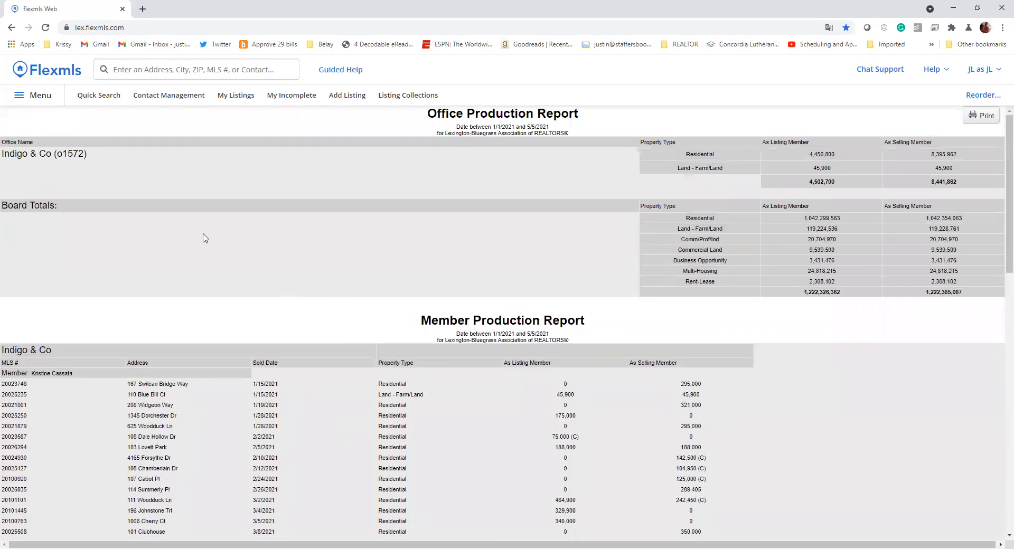
{"action": "left_click", "coordinate": [34, 101]}
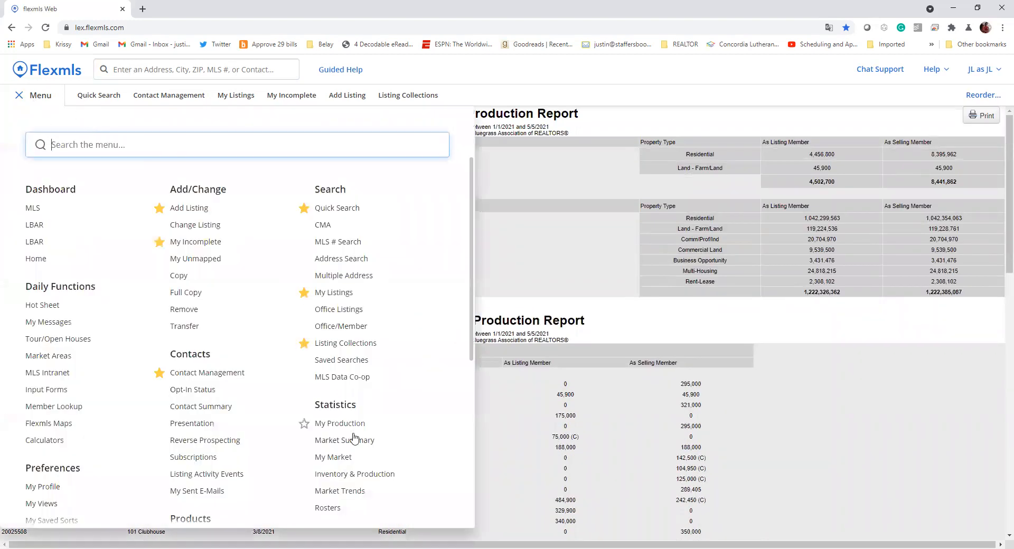
- Start a Yearly Market Comparison from Inventory & Production with base year 2020 and compared year 2021
{"action": "left_click", "coordinate": [354, 475]}
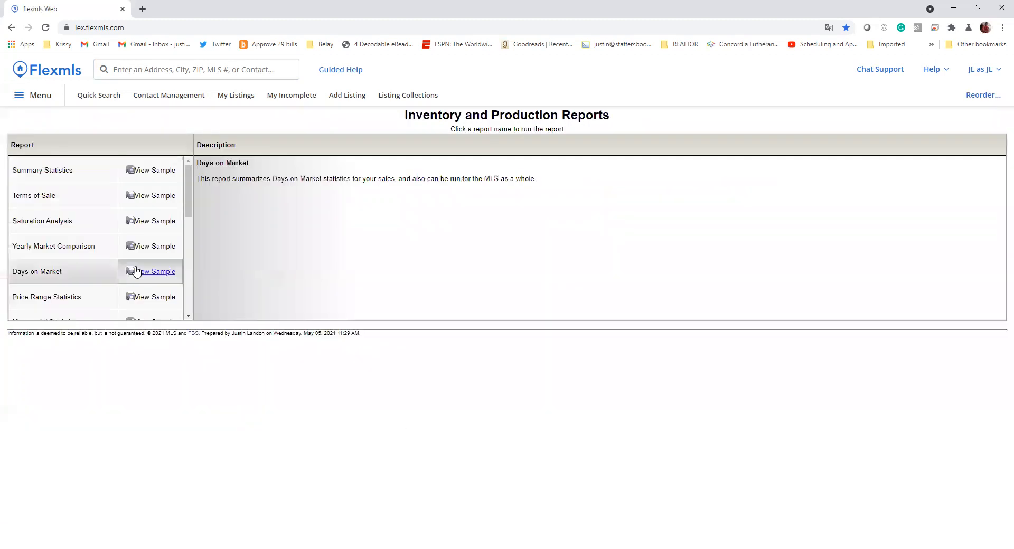
{"action": "left_click", "coordinate": [57, 251]}
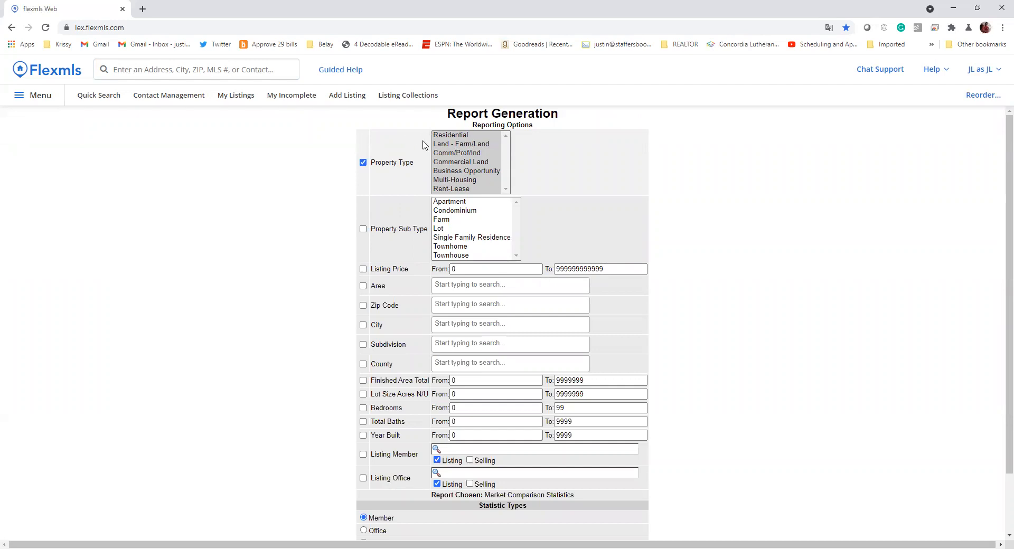
{"action": "scroll", "coordinate": [496, 328], "scroll_direction": "down", "scroll_amount": 2}
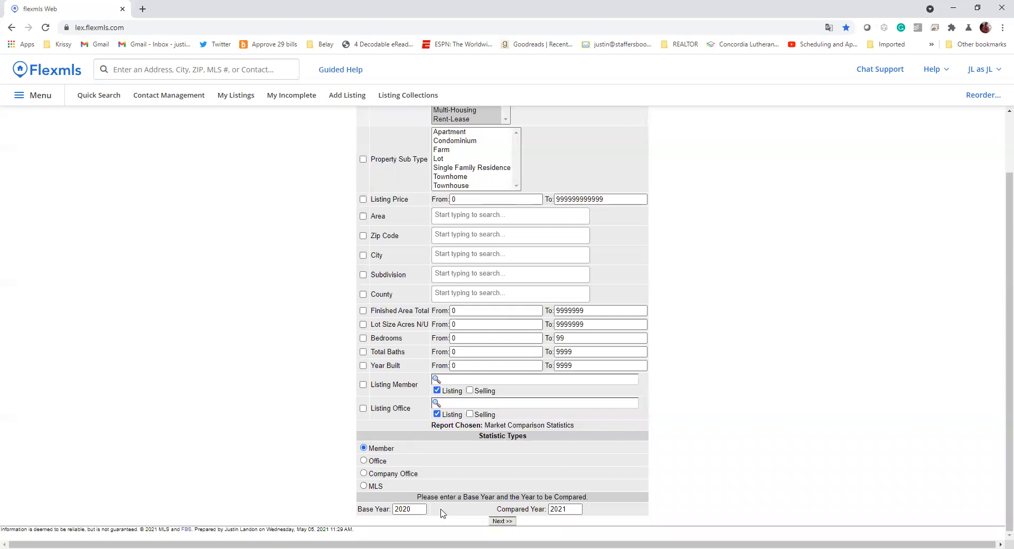
{"action": "left_click", "coordinate": [575, 511]}
- Select office Indigo & Co and run the 2020 vs 2021 comparison for its first listed agent
{"action": "left_click", "coordinate": [499, 522]}
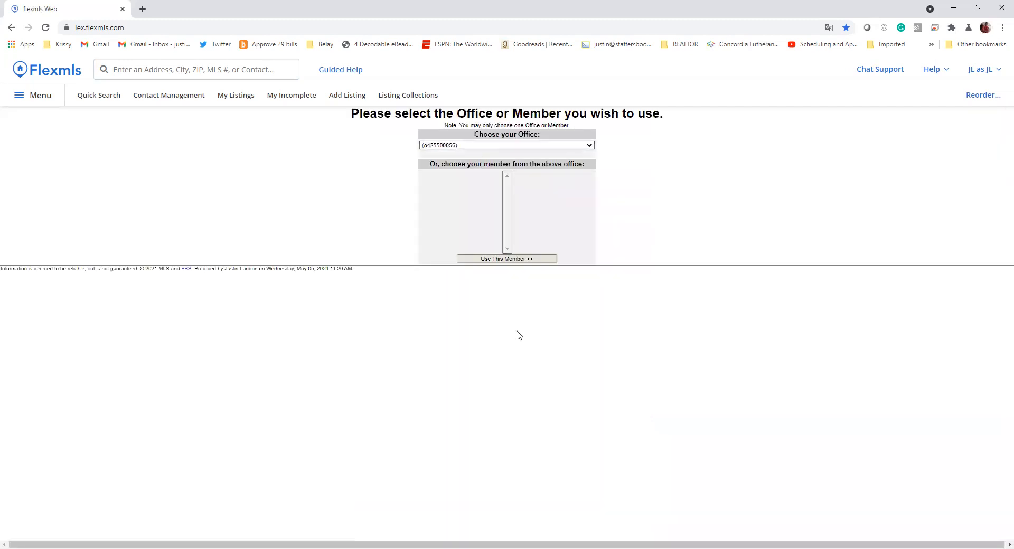
{"action": "left_click", "coordinate": [506, 145]}
{"action": "scroll", "coordinate": [491, 197], "scroll_direction": "down", "scroll_amount": 10}
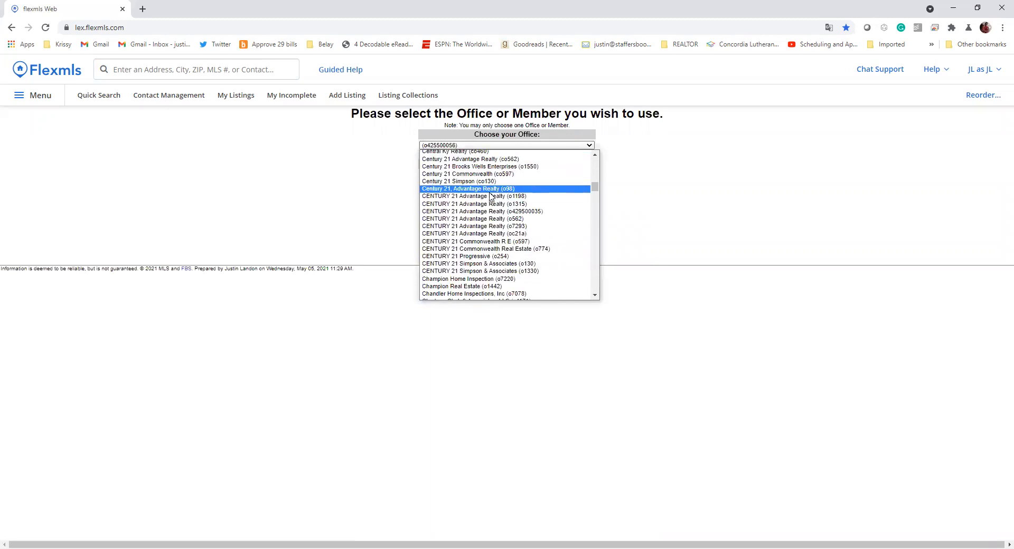
{"action": "scroll", "coordinate": [491, 203], "scroll_direction": "up", "scroll_amount": 10}
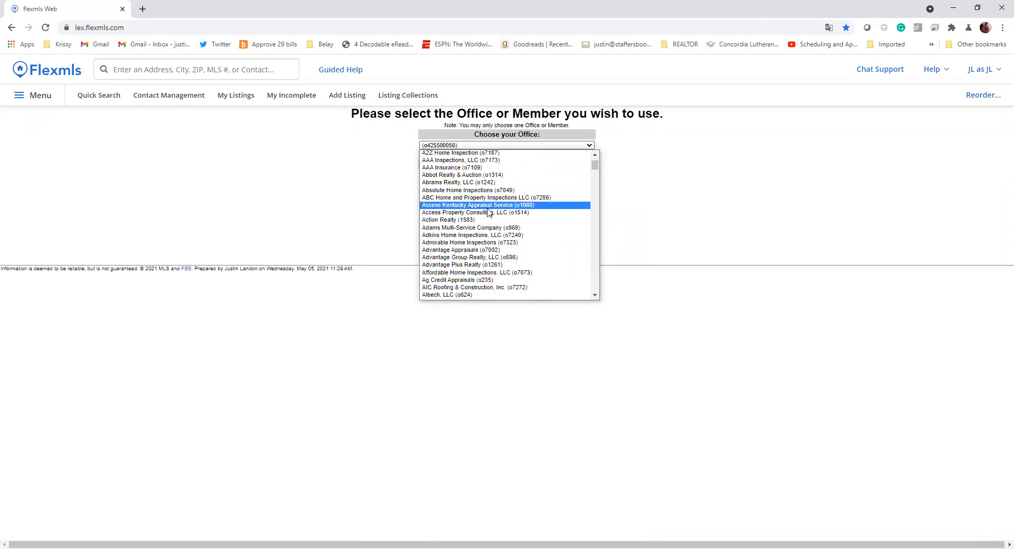
{"action": "scroll", "coordinate": [494, 193], "scroll_direction": "down", "scroll_amount": 15}
{"action": "scroll", "coordinate": [503, 193], "scroll_direction": "down", "scroll_amount": 20}
{"action": "scroll", "coordinate": [473, 222], "scroll_direction": "up", "scroll_amount": 20}
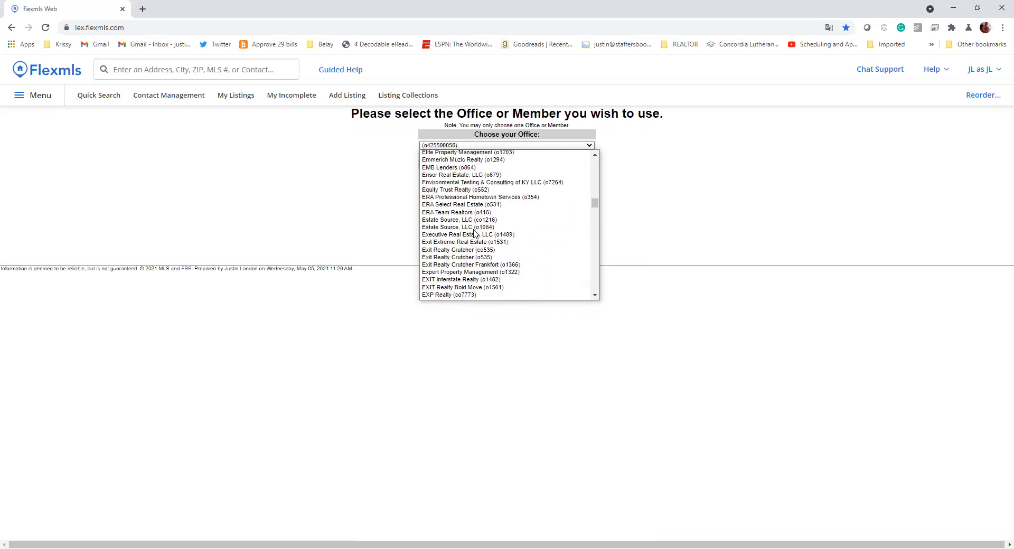
{"action": "scroll", "coordinate": [475, 232], "scroll_direction": "down", "scroll_amount": 5}
{"action": "scroll", "coordinate": [475, 227], "scroll_direction": "down", "scroll_amount": 6}
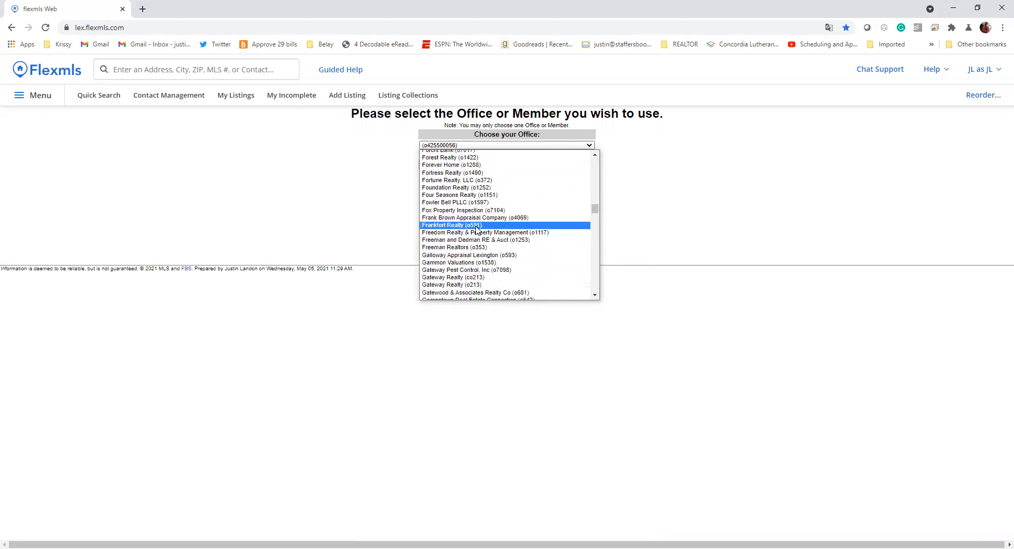
{"action": "key", "text": "i"}
{"action": "scroll", "coordinate": [473, 226], "scroll_direction": "down", "scroll_amount": 4}
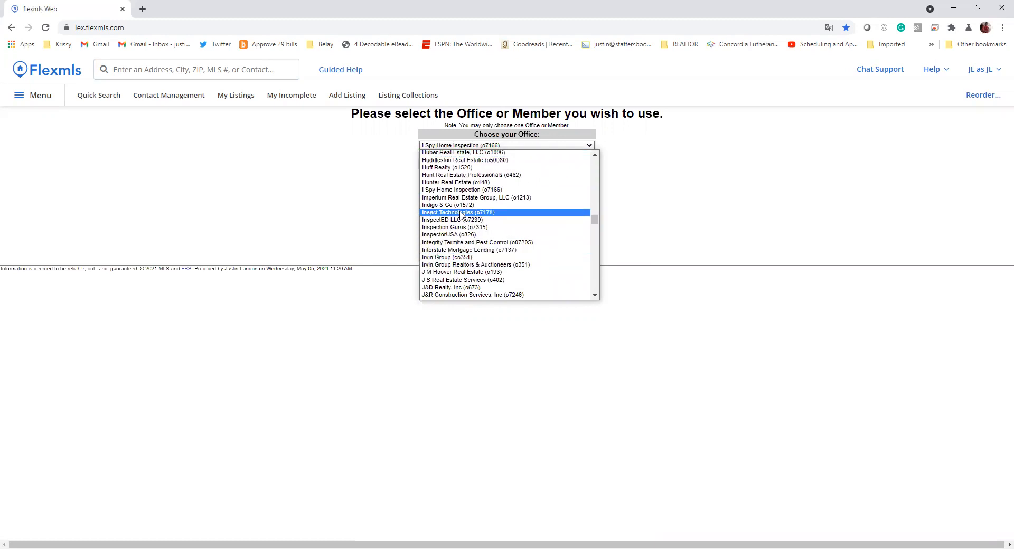
{"action": "left_click", "coordinate": [457, 205]}
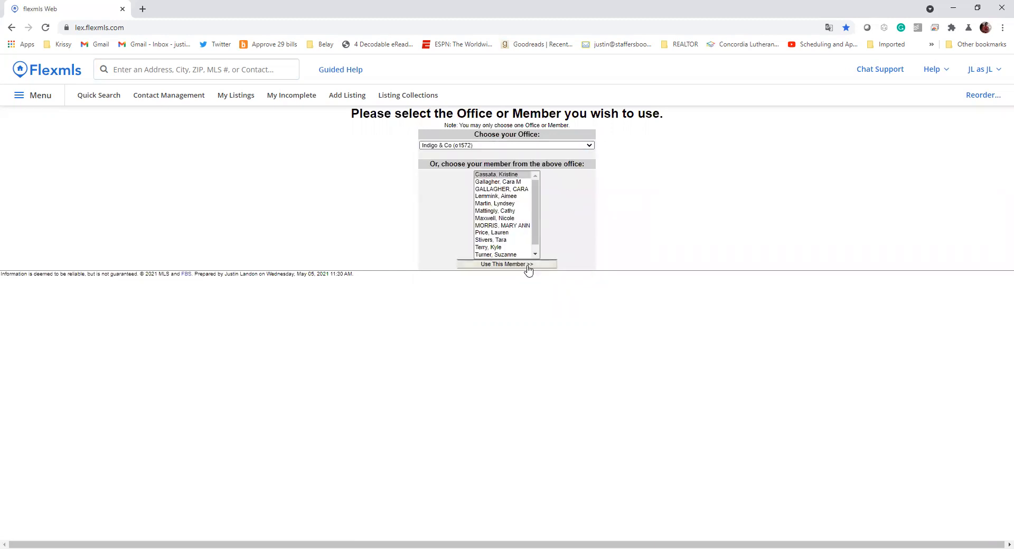
{"action": "left_click", "coordinate": [501, 175]}
{"action": "left_click", "coordinate": [513, 265]}
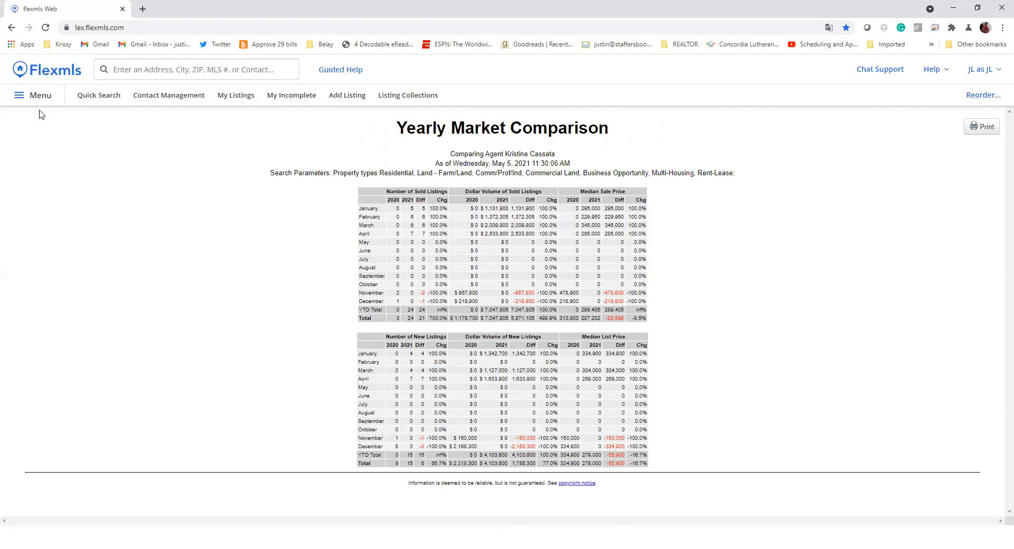
- Return to the Market Comparison criteria form and switch Statistic Types from Member to MLS
{"action": "left_click", "coordinate": [11, 28]}
{"action": "left_click", "coordinate": [11, 27]}
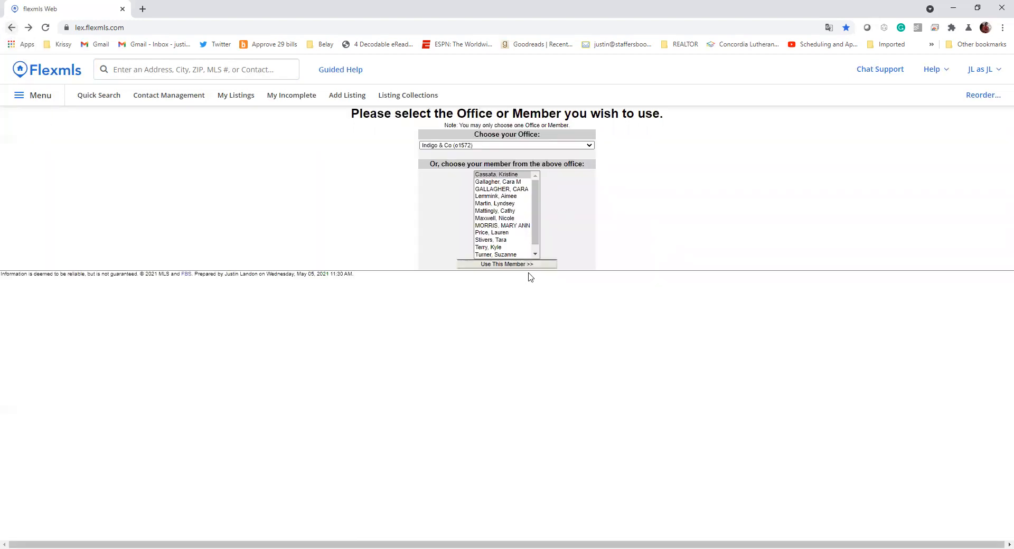
{"action": "left_click", "coordinate": [11, 28]}
{"action": "left_click", "coordinate": [11, 28]}
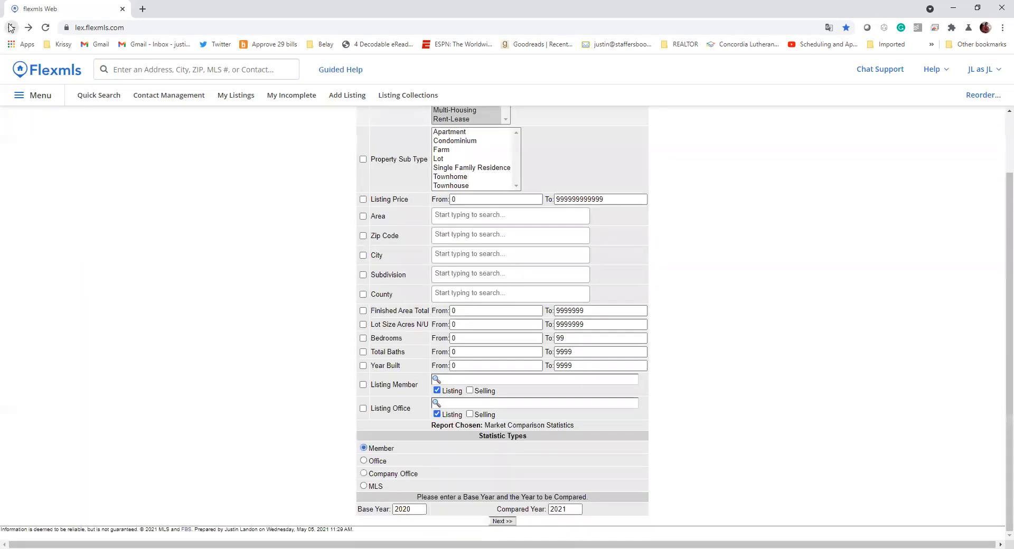
{"action": "left_click", "coordinate": [373, 489]}
- Run the entire-MLS comparison and highlight January's 14.7% and April's 38.9% change figures
{"action": "left_click", "coordinate": [499, 522]}
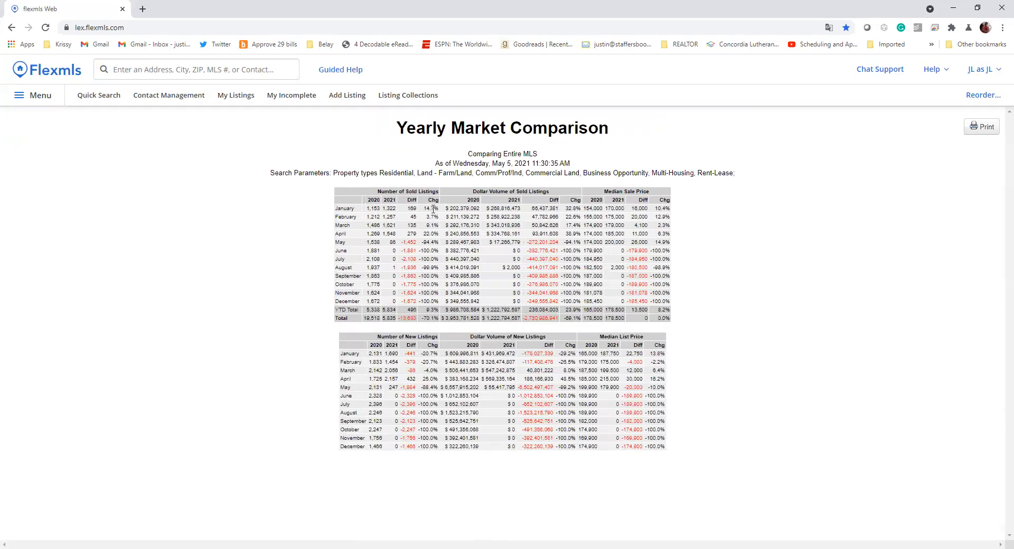
{"action": "double_click", "coordinate": [433, 210]}
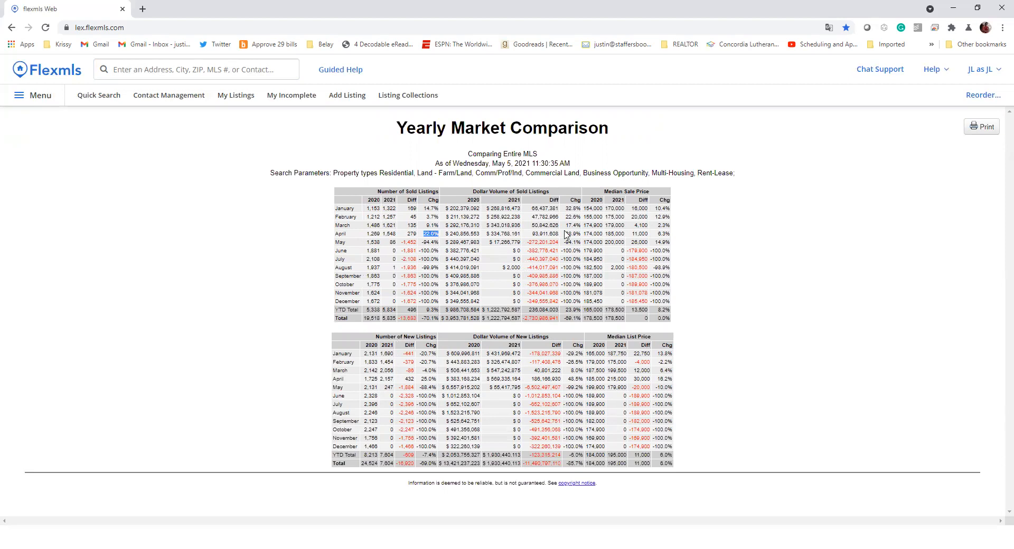
{"action": "left_click_drag", "start_coordinate": [565, 234], "coordinate": [582, 236]}
{"action": "left_click", "coordinate": [581, 241]}
- Go to Statistics > Inventory & Production and browse the report descriptions, including Saturation Analysis
{"action": "left_click", "coordinate": [48, 101]}
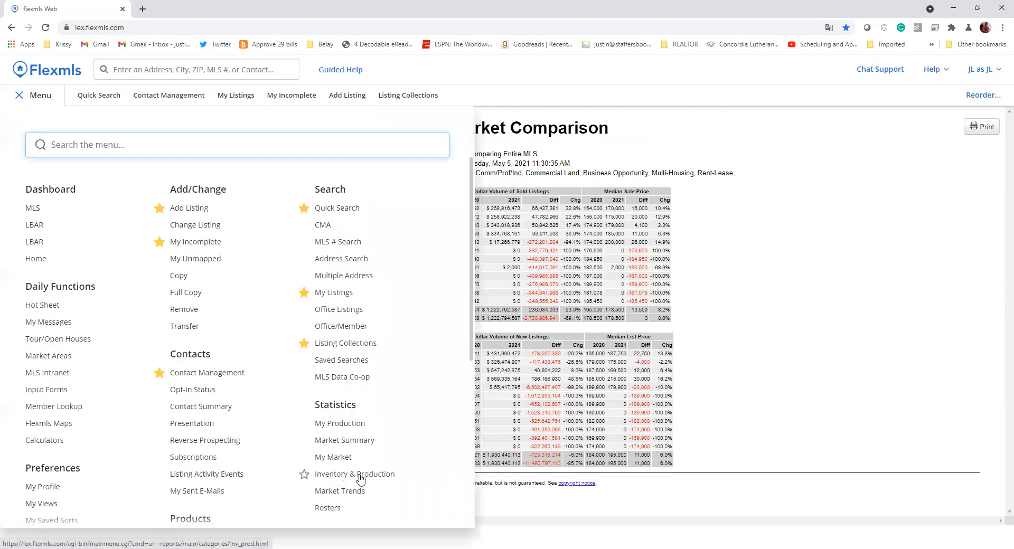
{"action": "left_click", "coordinate": [355, 479]}
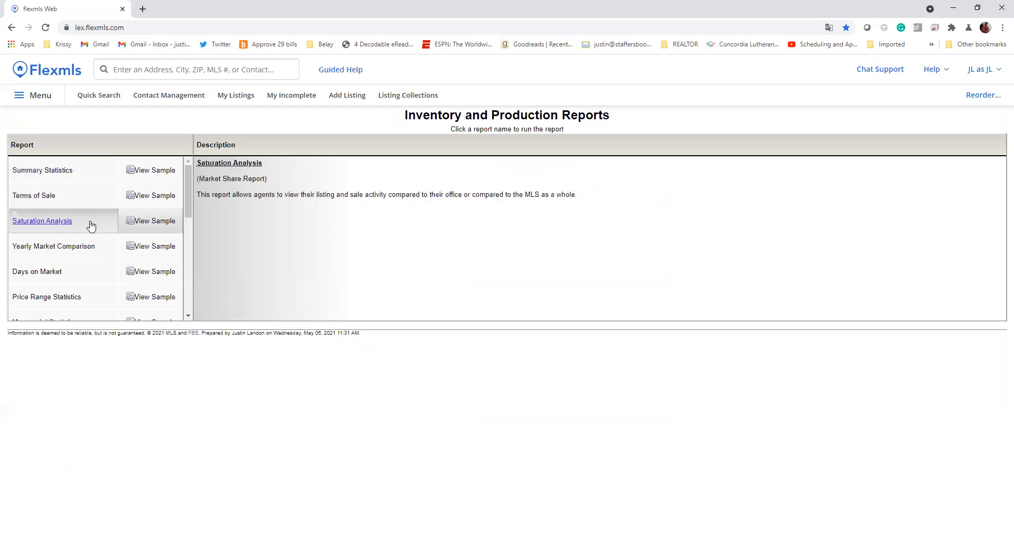
{"action": "left_click_drag", "start_coordinate": [73, 228], "coordinate": [268, 244]}
{"action": "left_click", "coordinate": [276, 218]}
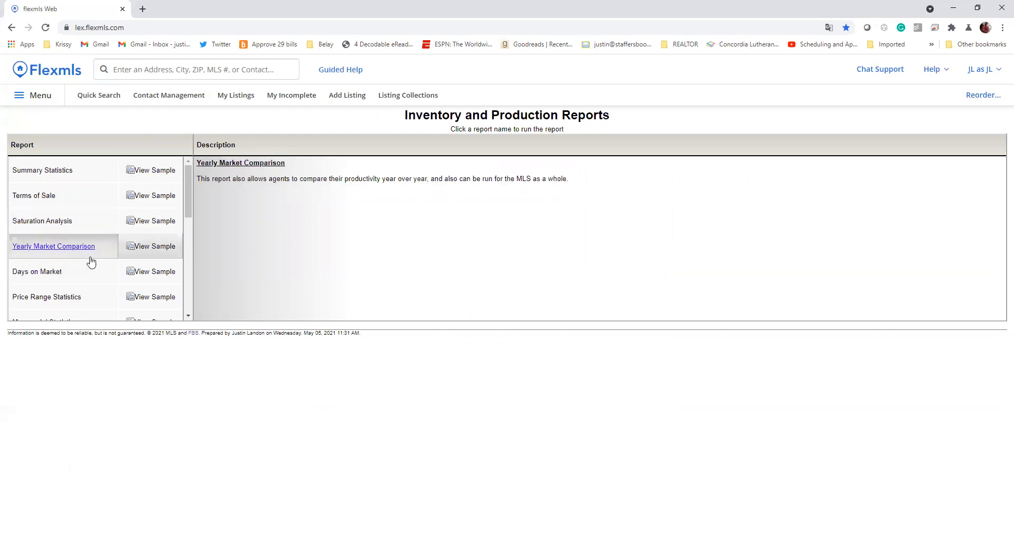
{"action": "scroll", "coordinate": [68, 244], "scroll_direction": "down", "scroll_amount": 1}
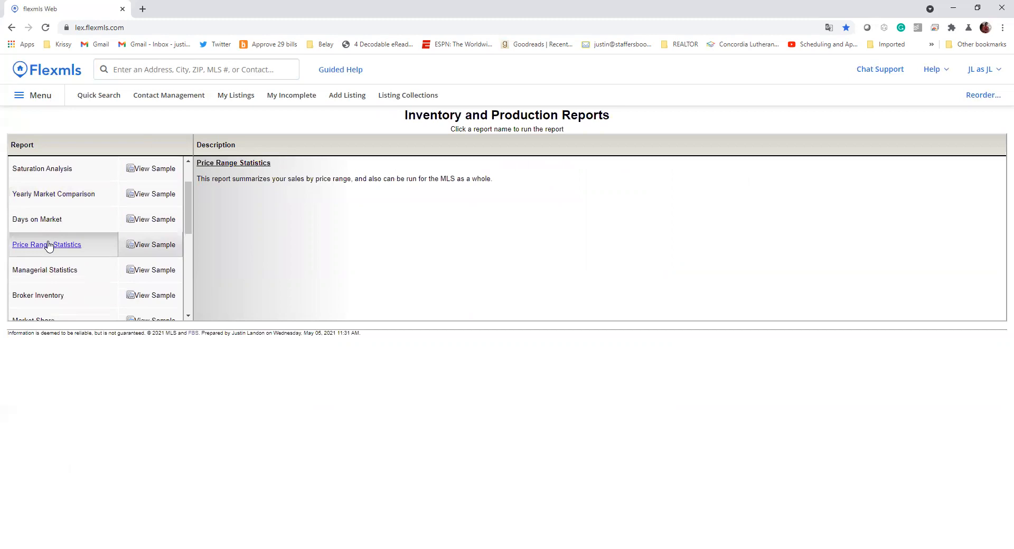
{"action": "scroll", "coordinate": [66, 228], "scroll_direction": "down", "scroll_amount": 1}
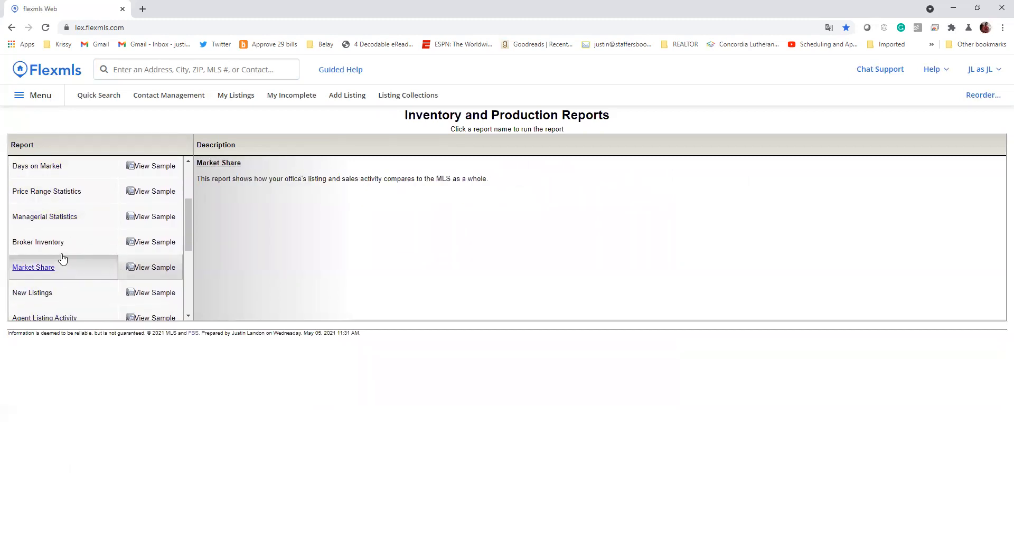
{"action": "scroll", "coordinate": [61, 233], "scroll_direction": "down", "scroll_amount": 4}
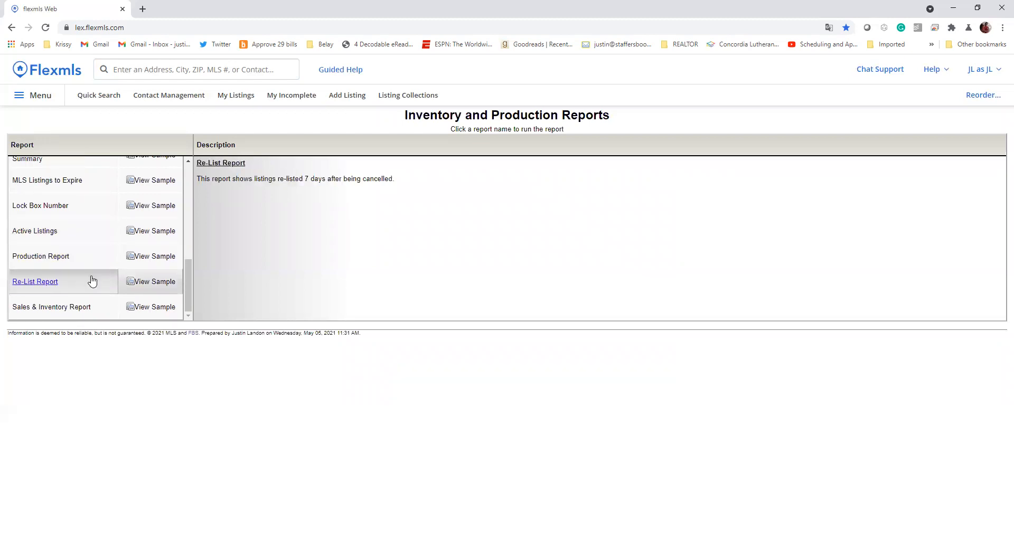
{"action": "scroll", "coordinate": [61, 257], "scroll_direction": "up", "scroll_amount": 2}
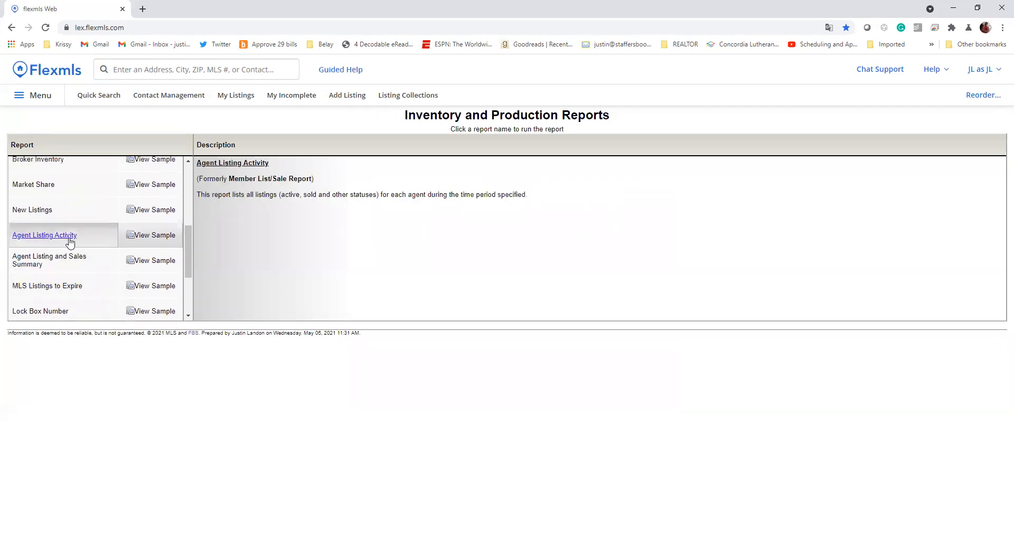
- Generate the Agent Listing and Sales Summary for the first Indigo & Co agent, 1/1/2021–5/5/2021
{"action": "left_click", "coordinate": [56, 270]}
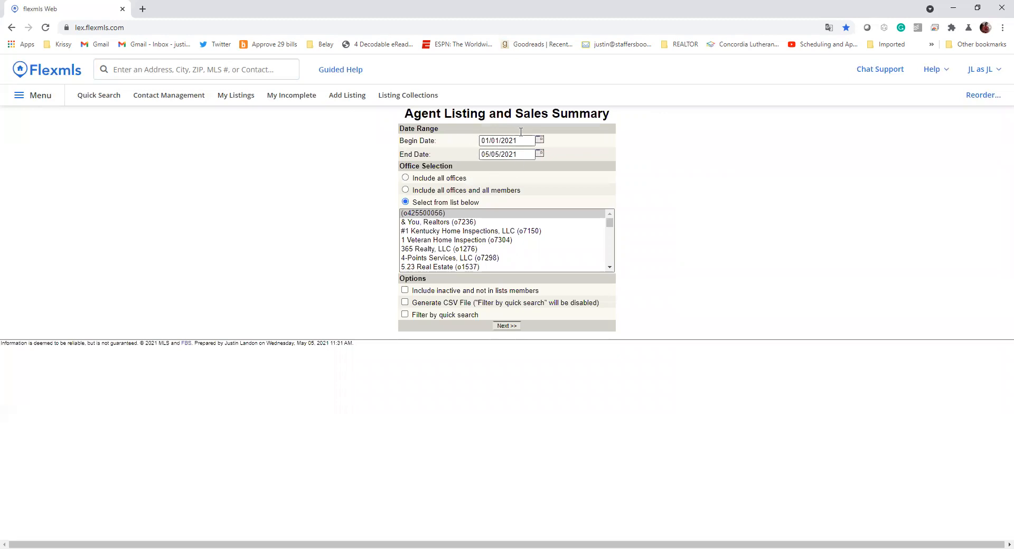
{"action": "scroll", "coordinate": [508, 247], "scroll_direction": "down", "scroll_amount": 3}
{"action": "scroll", "coordinate": [508, 247], "scroll_direction": "down", "scroll_amount": 15}
{"action": "left_click", "coordinate": [507, 244]}
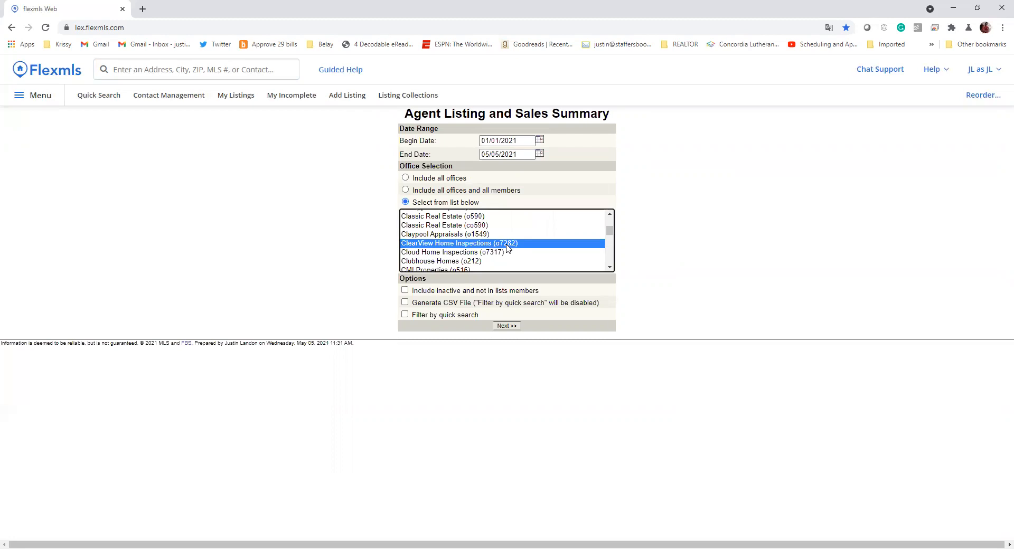
{"action": "key", "text": "i"}
{"action": "scroll", "coordinate": [489, 260], "scroll_direction": "down", "scroll_amount": 2}
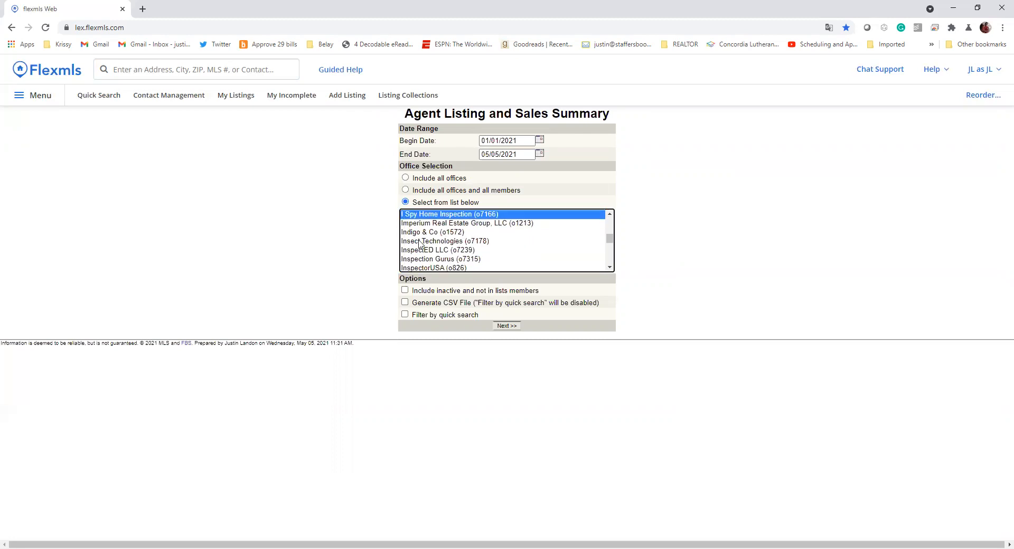
{"action": "left_click", "coordinate": [439, 234]}
{"action": "left_click", "coordinate": [508, 326]}
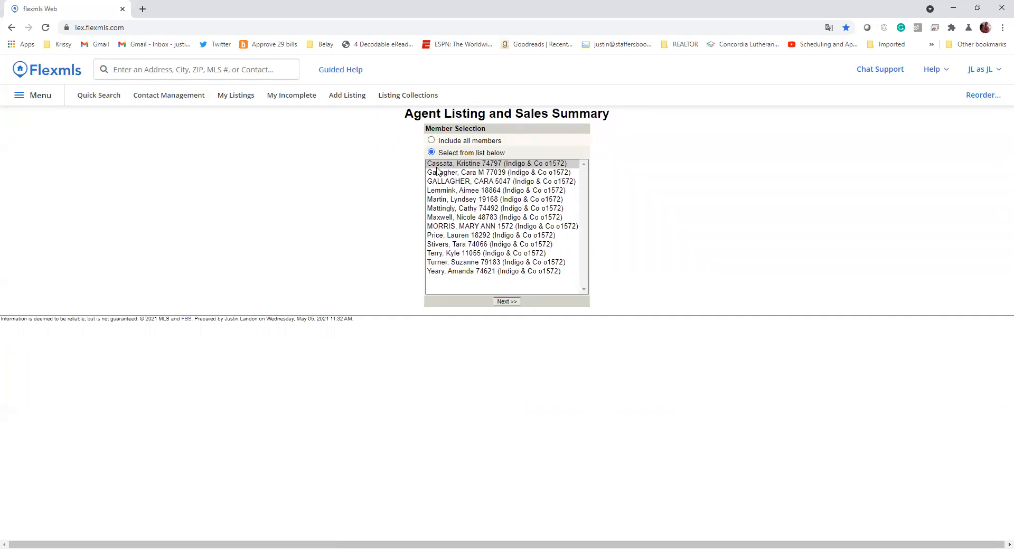
{"action": "left_click", "coordinate": [506, 303]}
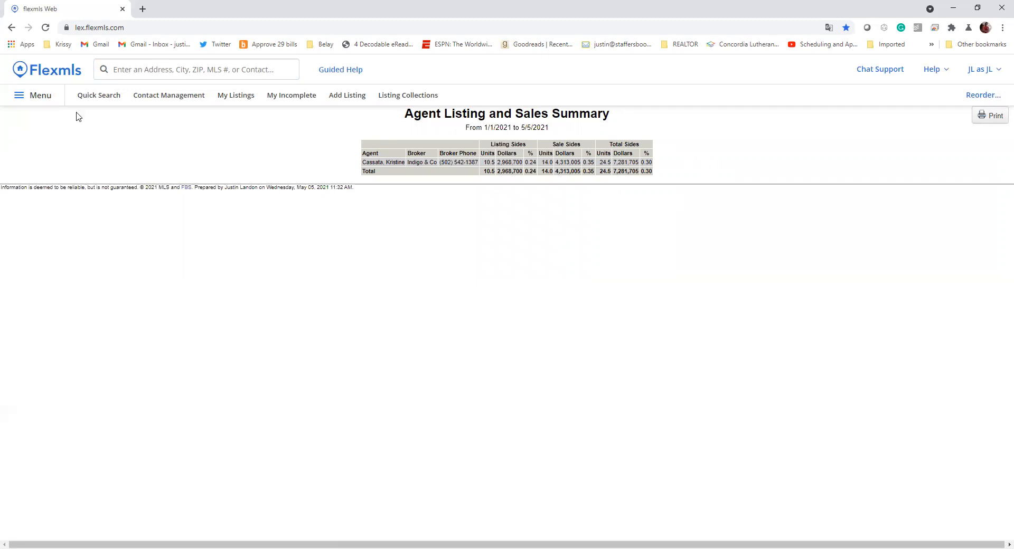
- Go back two pages to the Agent Listing and Sales Summary criteria form and open the main menu
{"action": "left_click", "coordinate": [11, 28]}
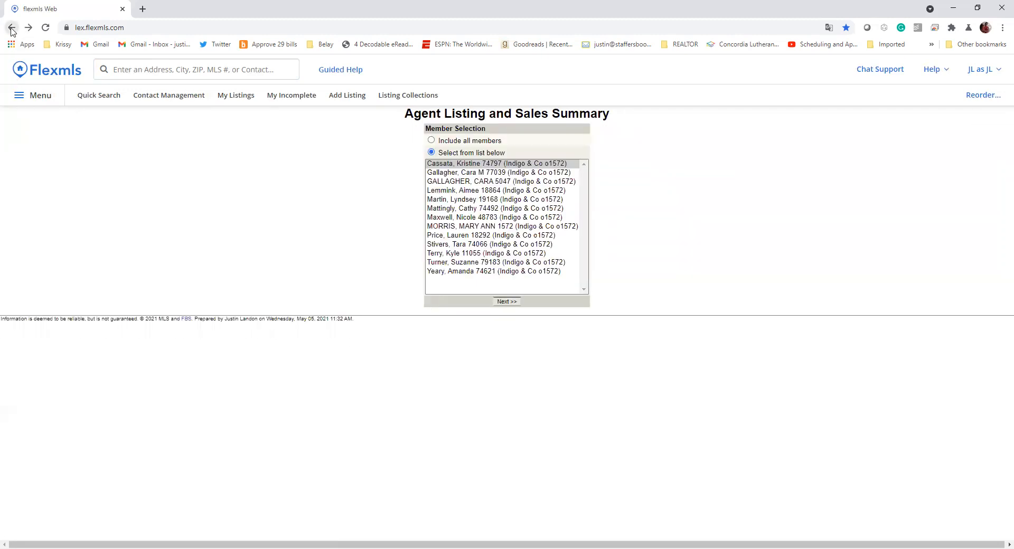
{"action": "left_click", "coordinate": [11, 28]}
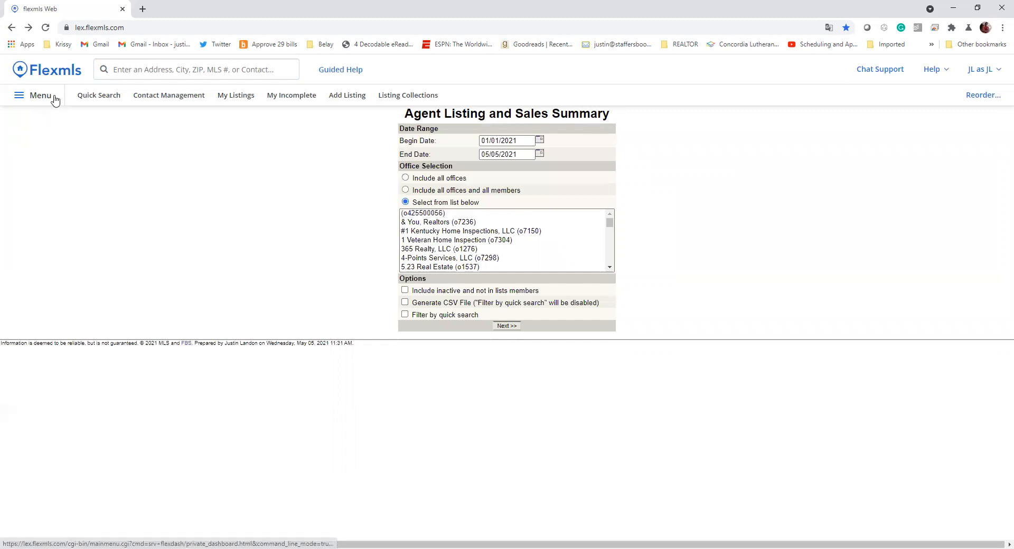
{"action": "left_click", "coordinate": [54, 100]}
{"action": "scroll", "coordinate": [289, 353], "scroll_direction": "down", "scroll_amount": 6}
{"action": "scroll", "coordinate": [327, 353], "scroll_direction": "up", "scroll_amount": 4}
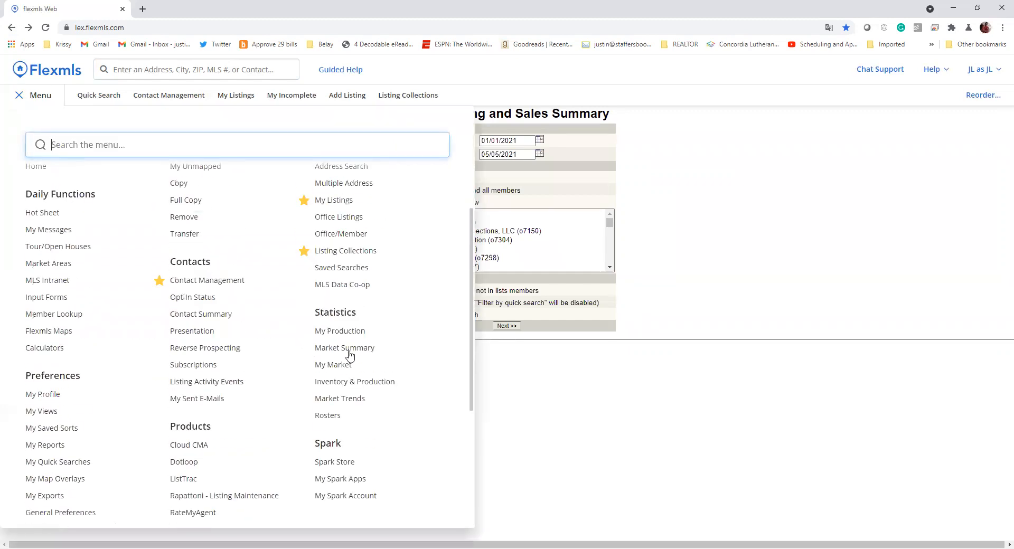
- Reopen the Inventory & Production reports list and scroll to the Yearly Market Comparison description
{"action": "left_click", "coordinate": [372, 387]}
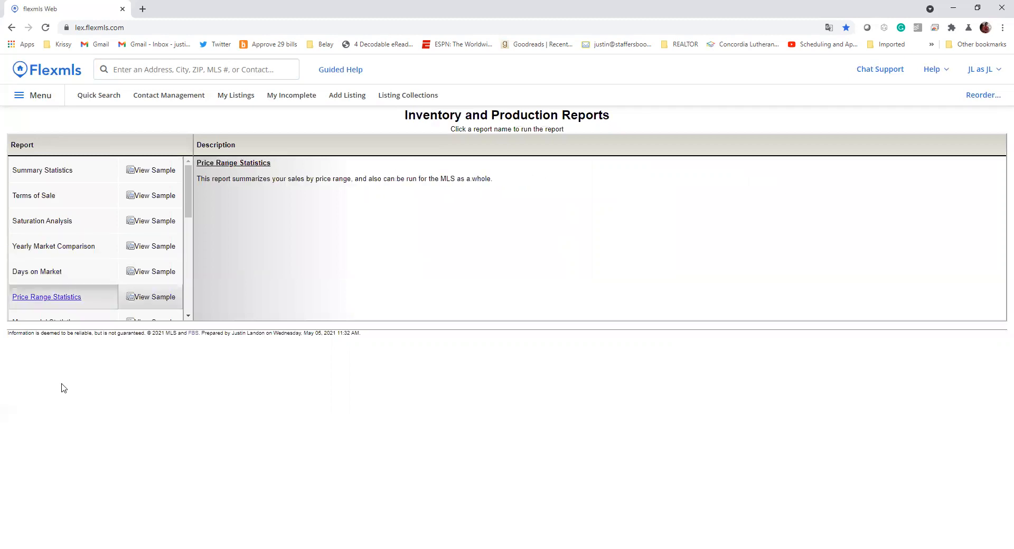
{"action": "scroll", "coordinate": [97, 273], "scroll_direction": "down", "scroll_amount": 2}
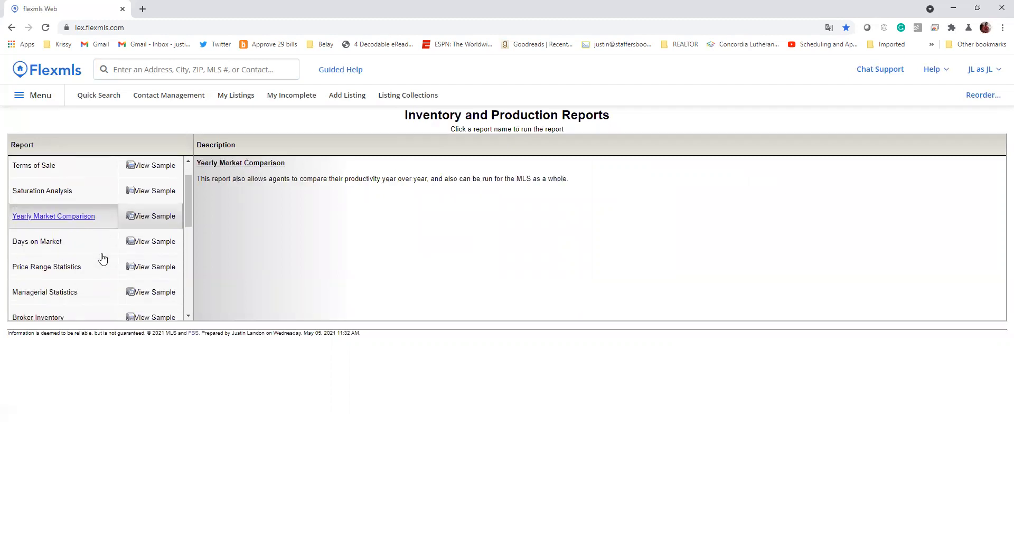
{"action": "scroll", "coordinate": [98, 248], "scroll_direction": "down", "scroll_amount": 4}
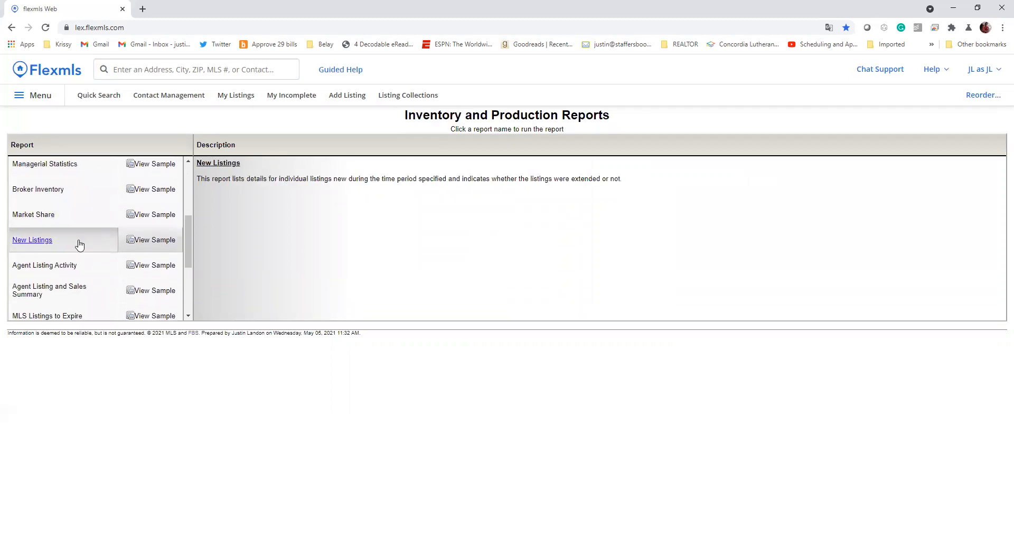
{"action": "scroll", "coordinate": [86, 263], "scroll_direction": "down", "scroll_amount": 4}
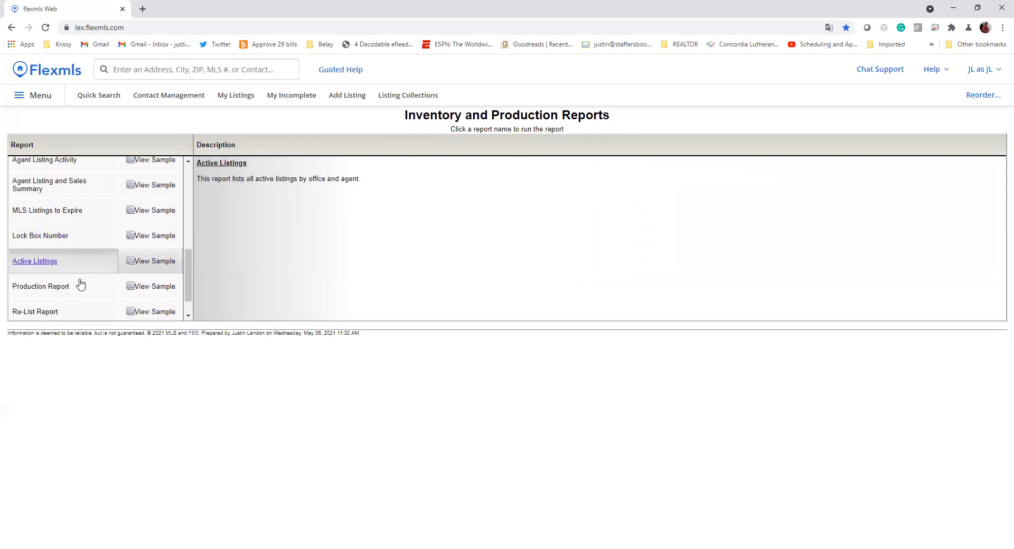
{"action": "scroll", "coordinate": [98, 262], "scroll_direction": "up", "scroll_amount": 5}
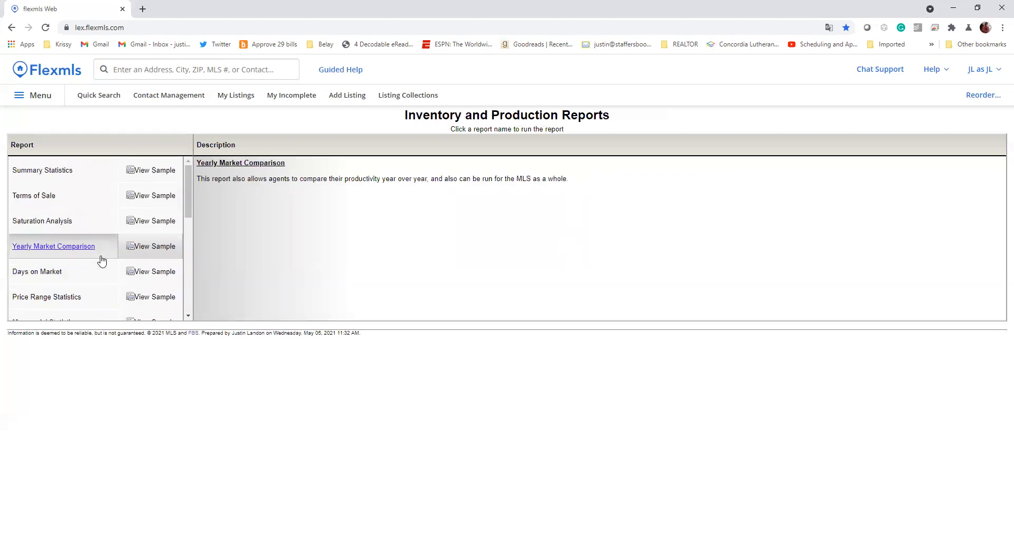